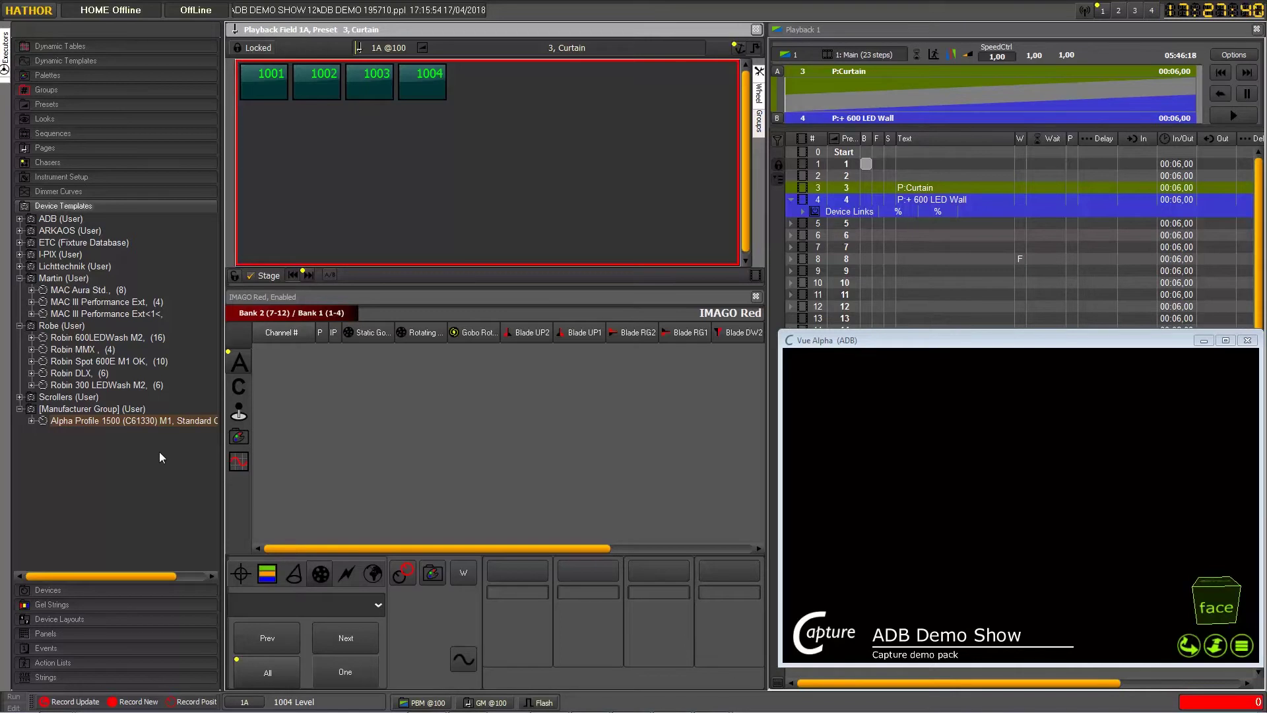
Open the Template Database from the Device Templates context menu
{"action": "right_click", "coordinate": [160, 452]}
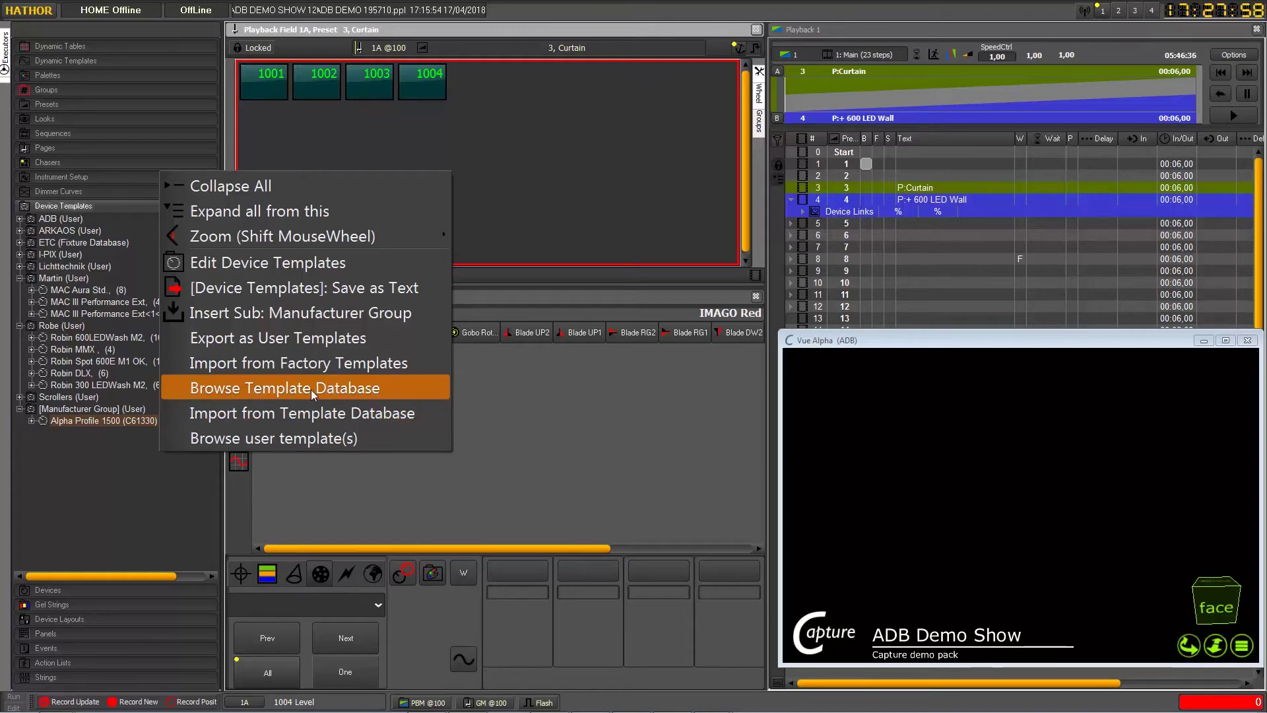
{"action": "left_click", "coordinate": [311, 389]}
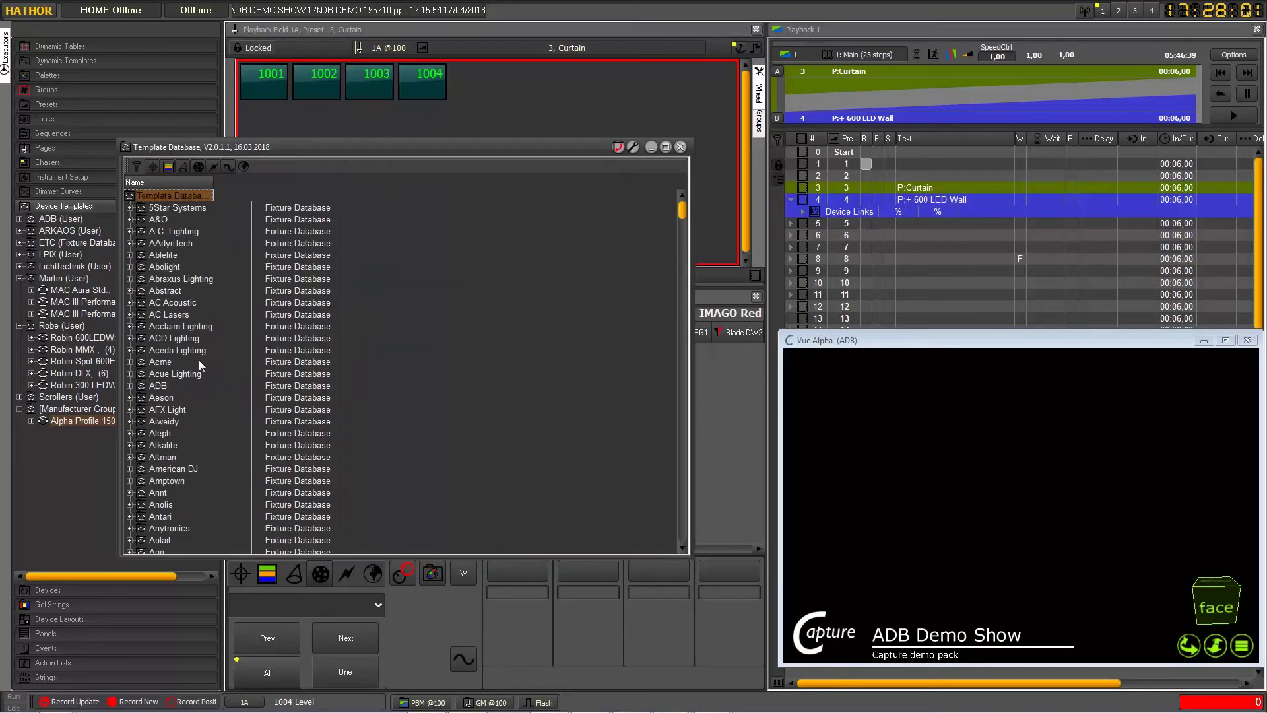
Expand Clay Paky in the manufacturer list and select A.leda Wash K10 TW (C61406) M1
{"action": "scroll", "coordinate": [199, 386], "scroll_direction": "down", "scroll_amount": 15}
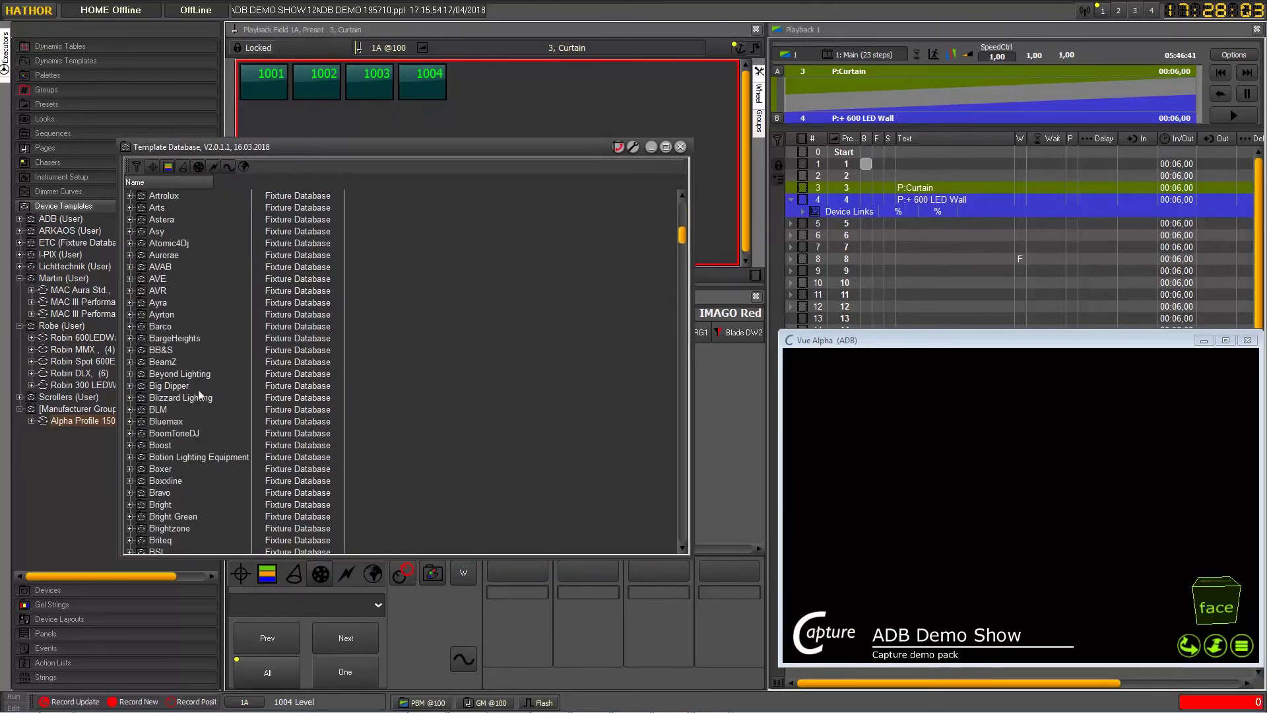
{"action": "scroll", "coordinate": [198, 395], "scroll_direction": "down", "scroll_amount": 10}
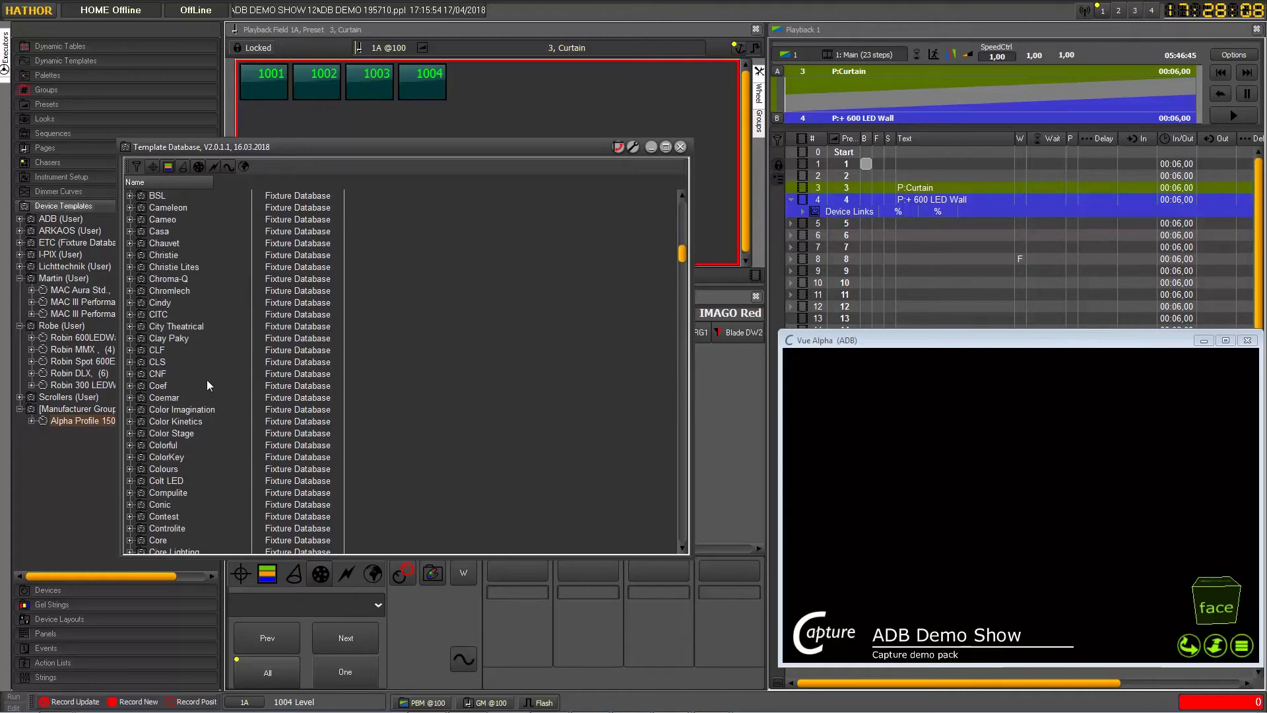
{"action": "scroll", "coordinate": [204, 378], "scroll_direction": "down", "scroll_amount": 3}
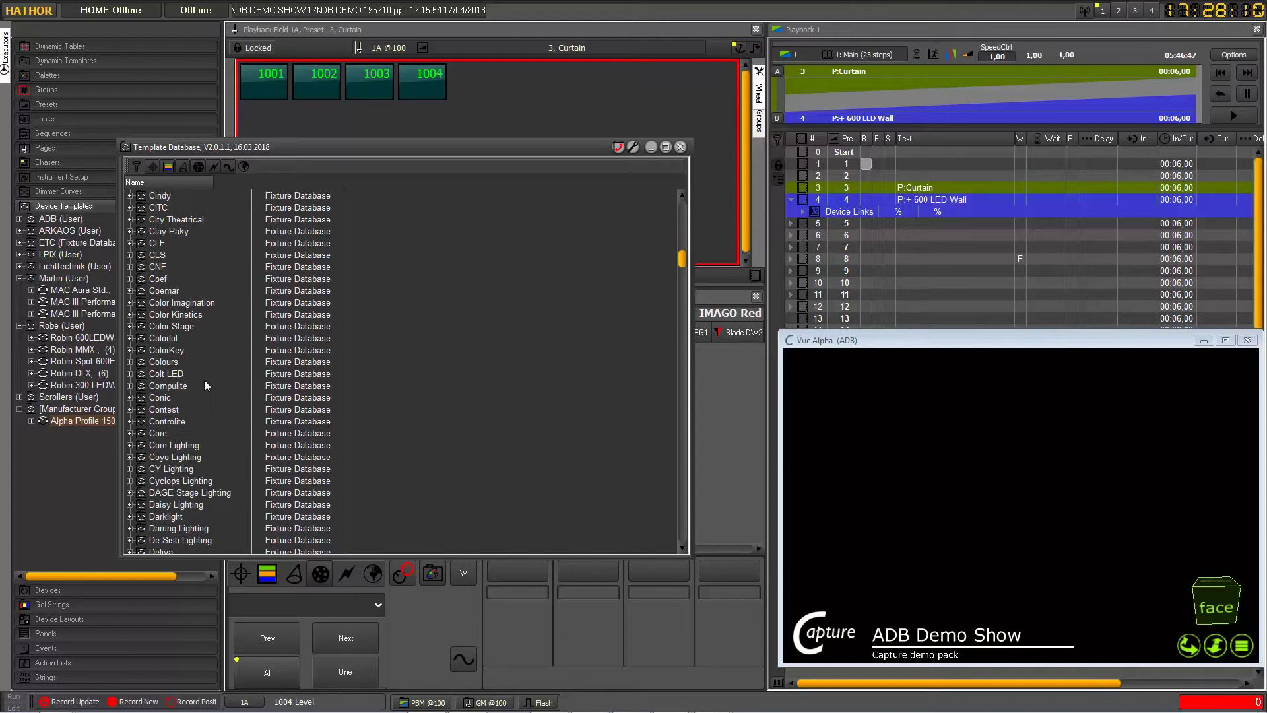
{"action": "scroll", "coordinate": [204, 379], "scroll_direction": "up", "scroll_amount": 3}
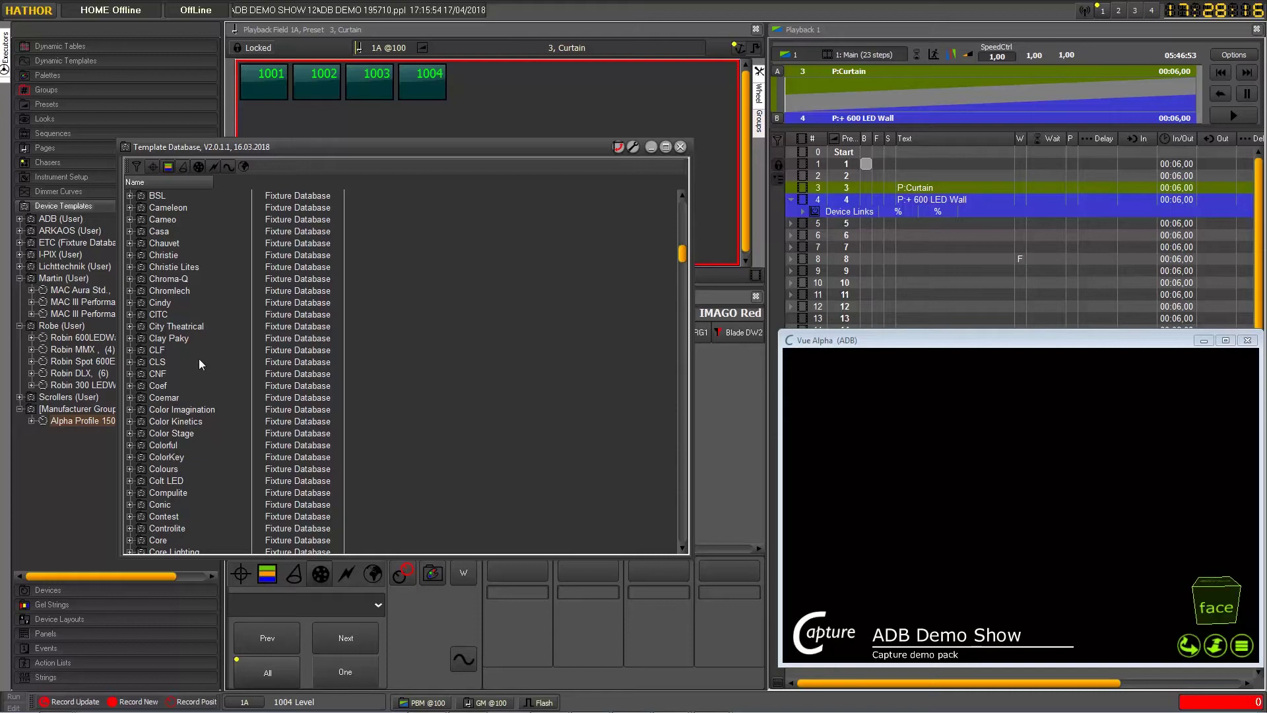
{"action": "left_click", "coordinate": [130, 338]}
{"action": "left_click", "coordinate": [232, 339]}
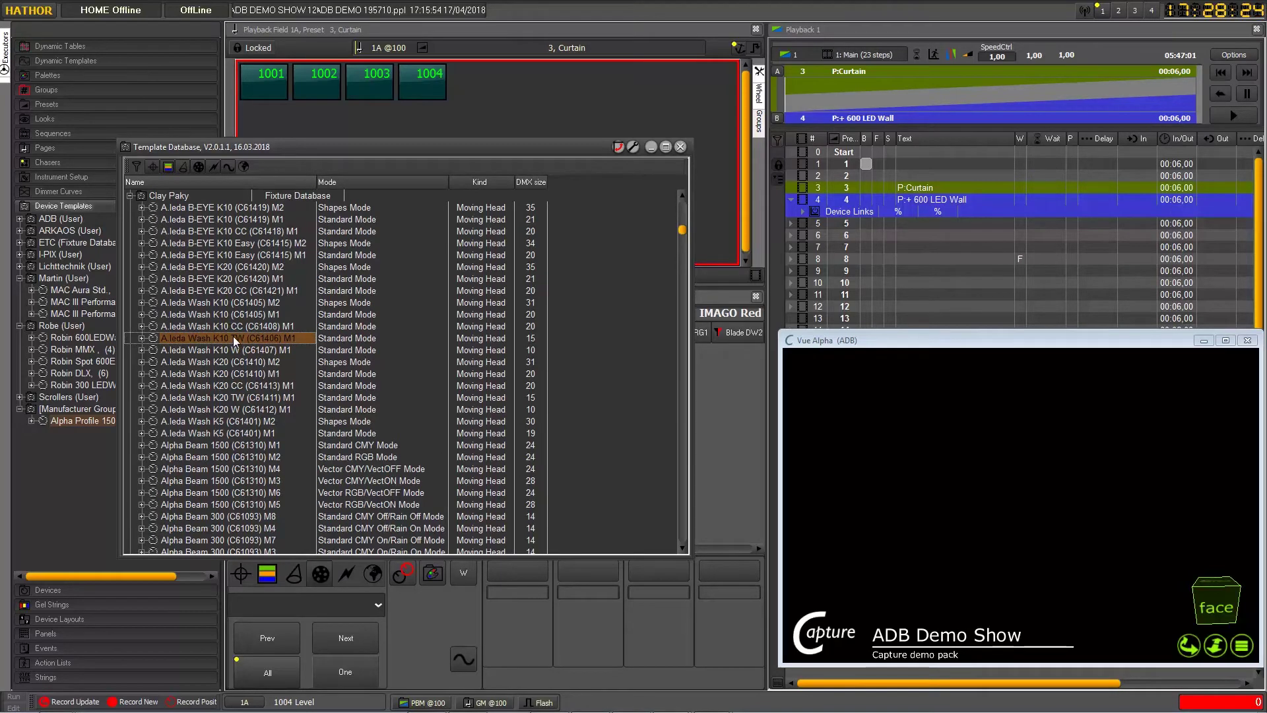
Copy A.leda Wash K10 TW (C61406) M1 into [Manufacturer Group] (User), then close the database
{"action": "left_click_drag", "start_coordinate": [233, 338], "coordinate": [90, 409]}
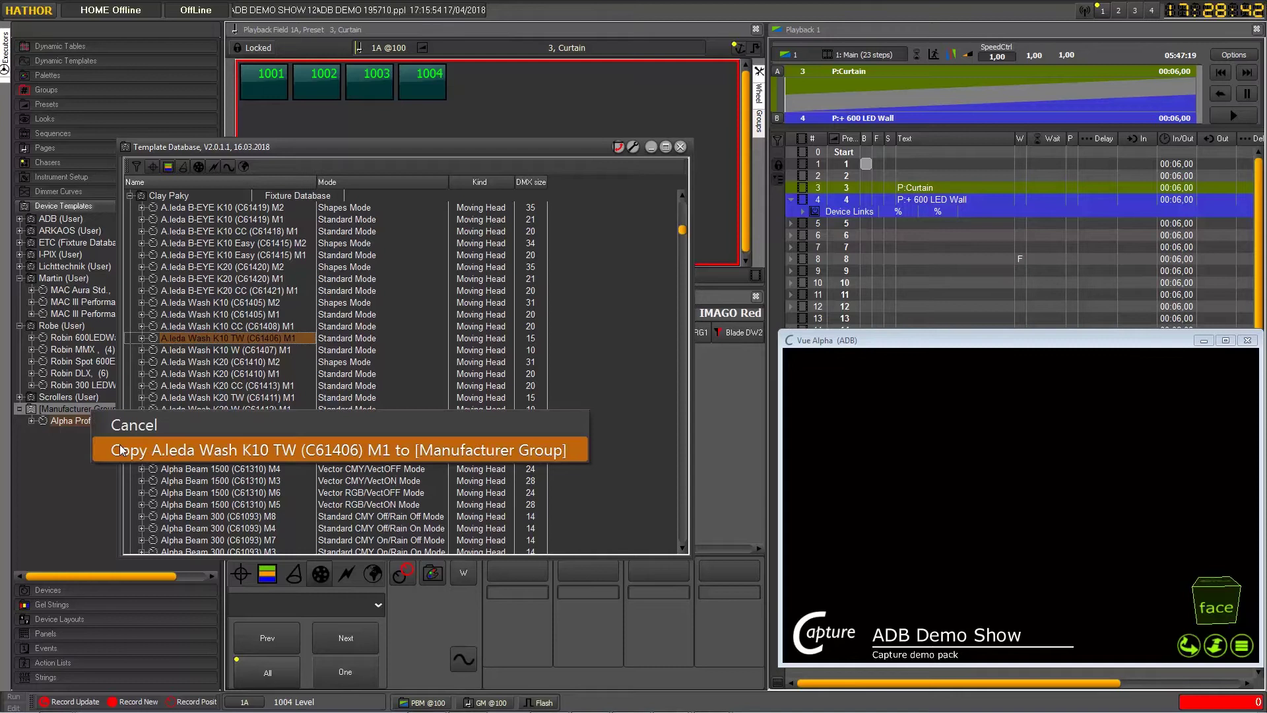
{"action": "left_click", "coordinate": [173, 449]}
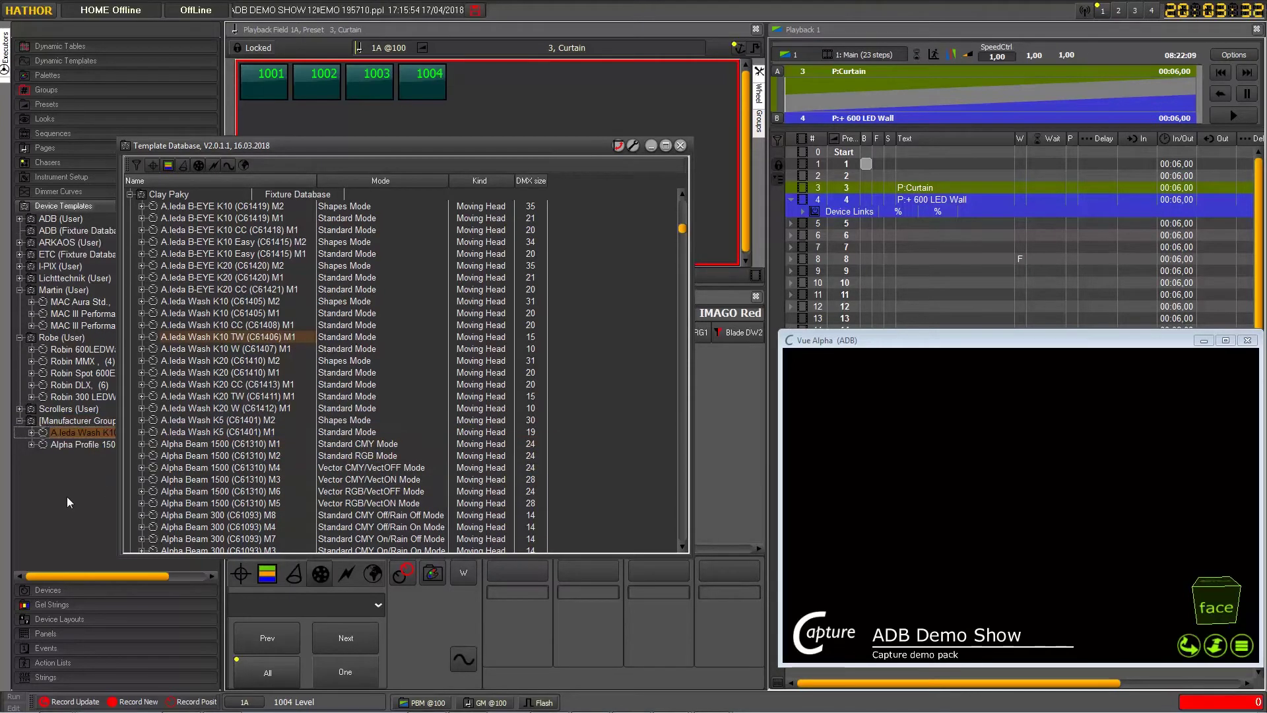
{"action": "left_click", "coordinate": [680, 145]}
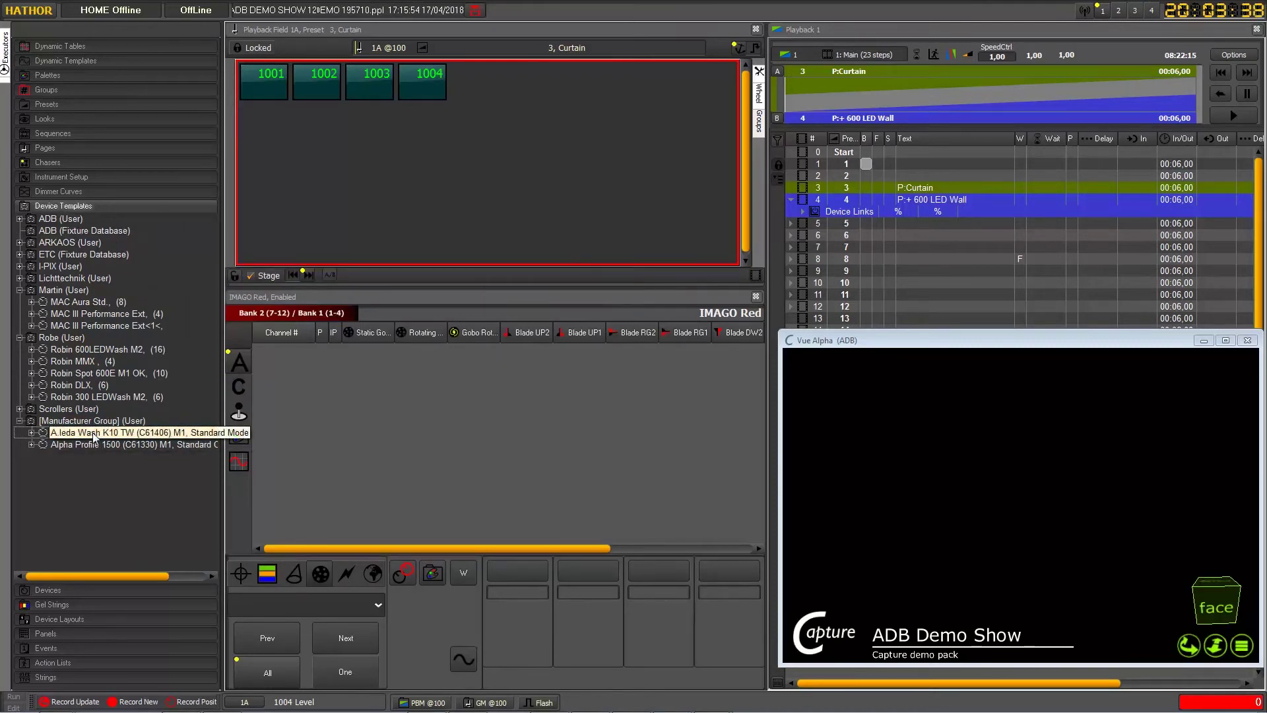
{"action": "double_click", "coordinate": [91, 433]}
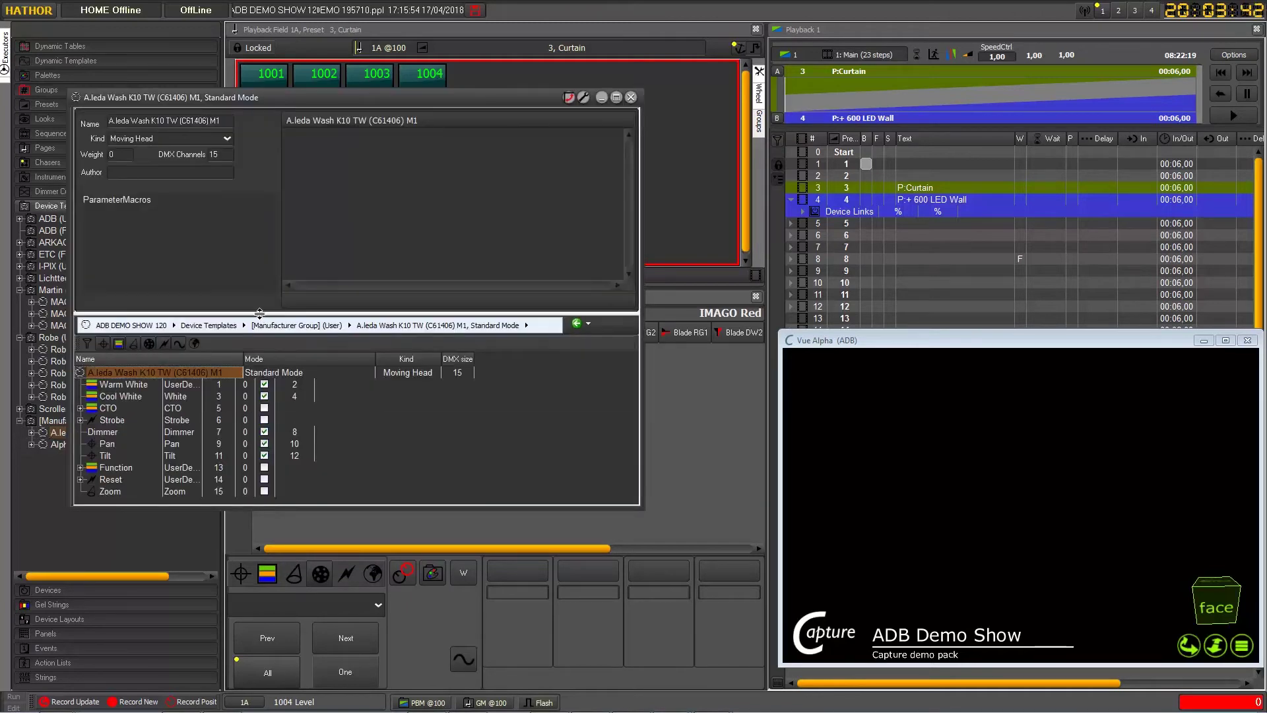
{"action": "left_click_drag", "start_coordinate": [260, 314], "coordinate": [256, 224]}
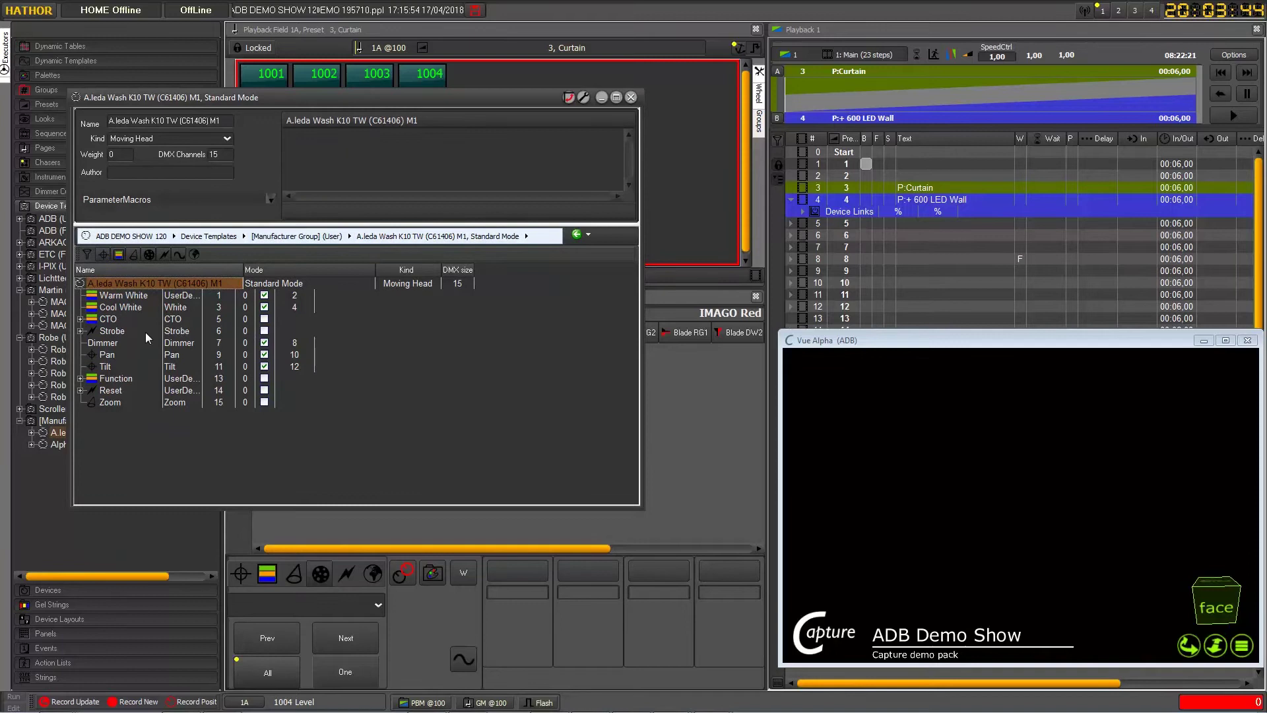
{"action": "left_click", "coordinate": [109, 319]}
{"action": "left_click", "coordinate": [80, 320]}
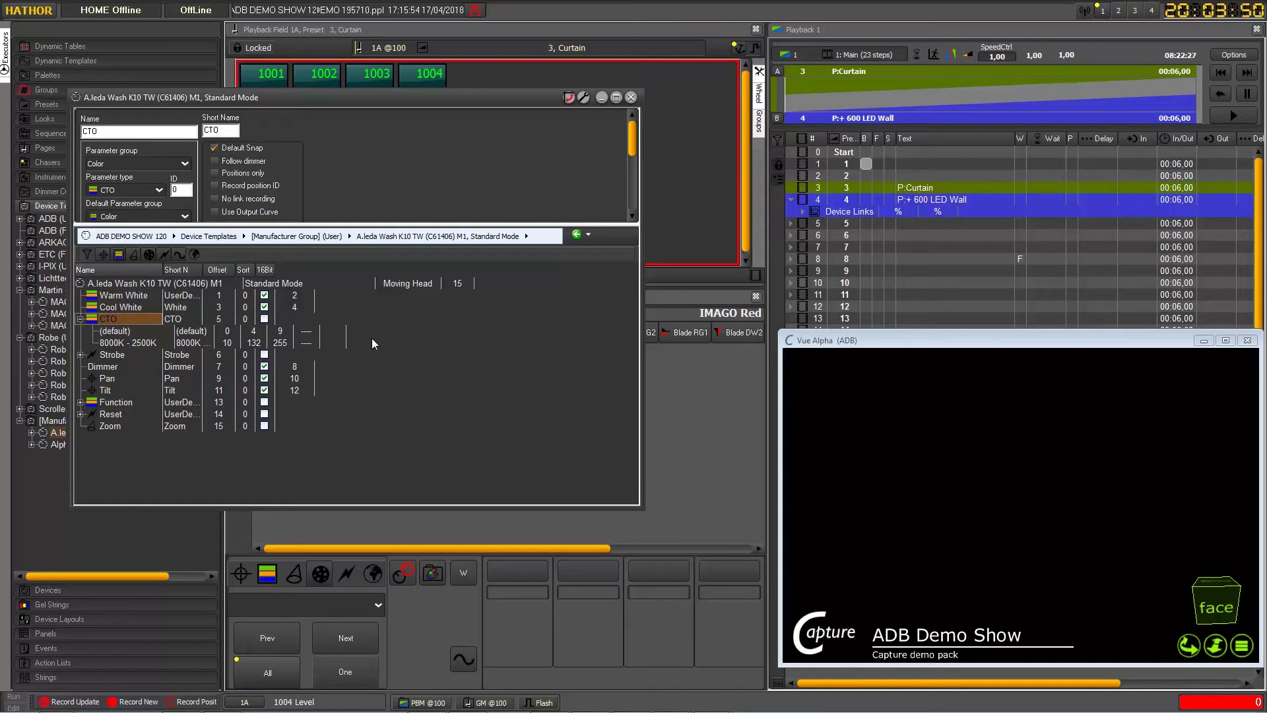
{"action": "left_click", "coordinate": [631, 97]}
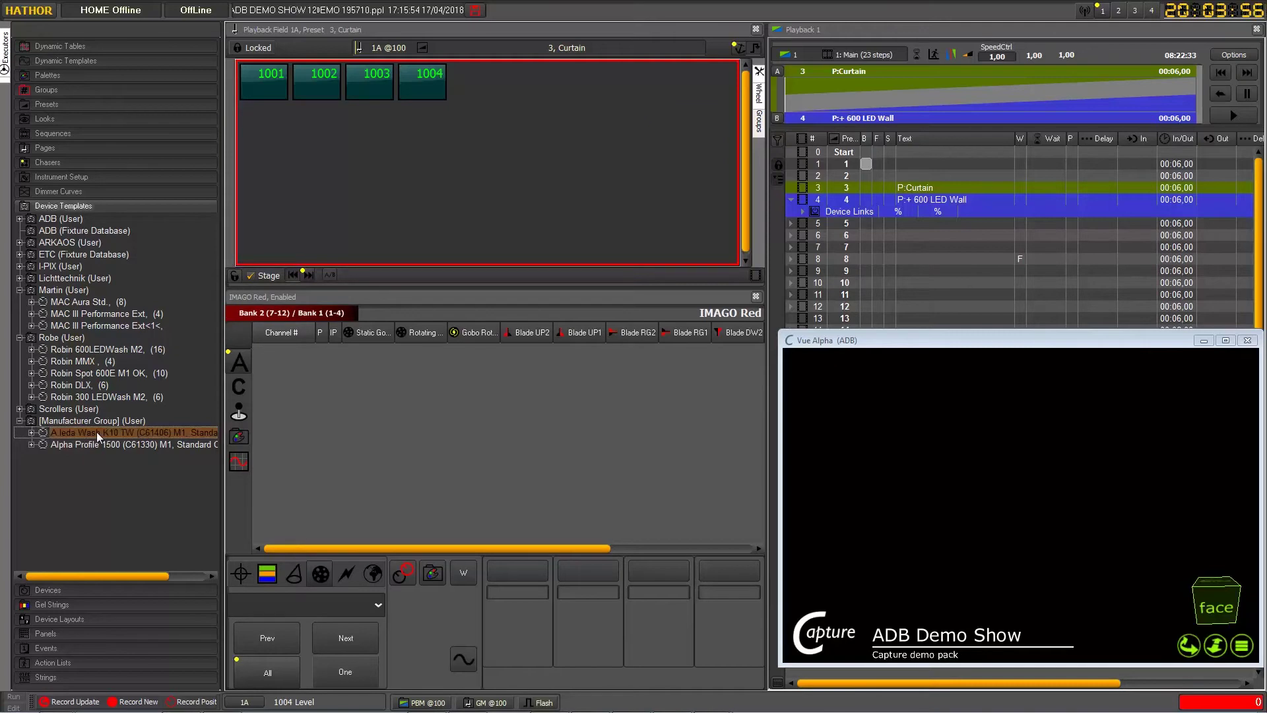
Import WARP/M 12° - 30° M1 from the ADB (Fixture Database) templates
{"action": "right_click", "coordinate": [142, 474]}
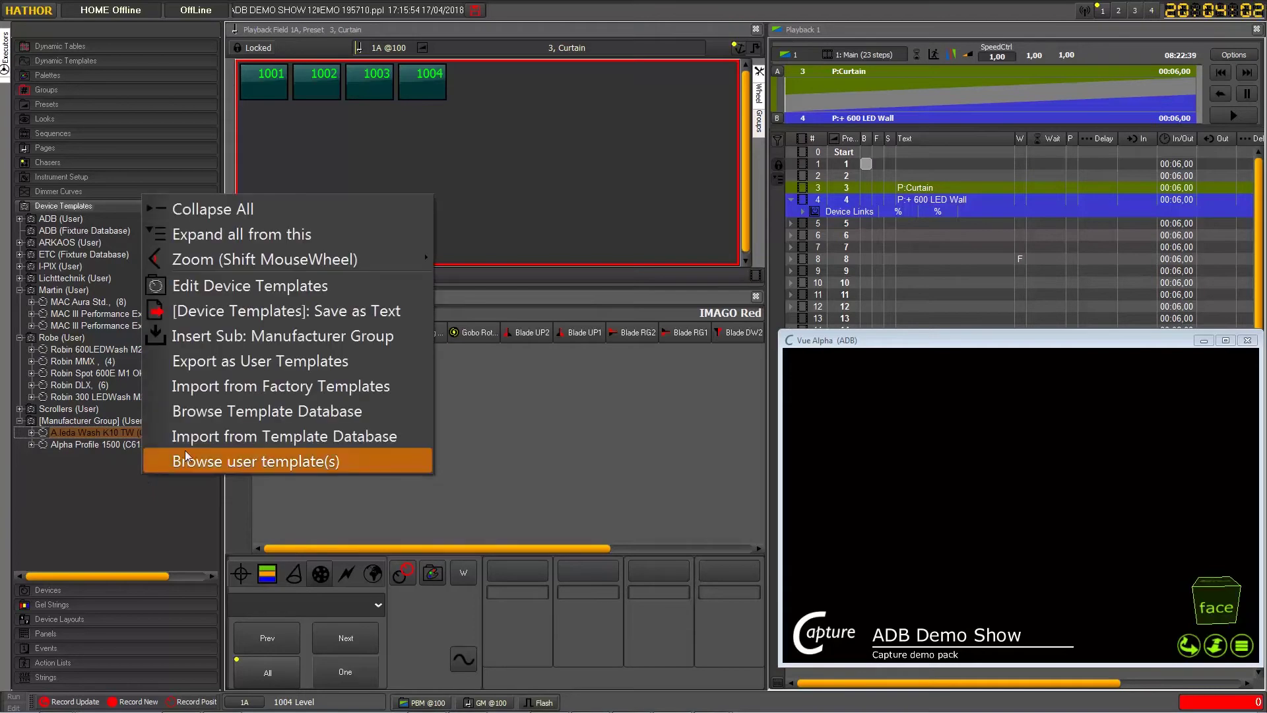
{"action": "left_click", "coordinate": [223, 438]}
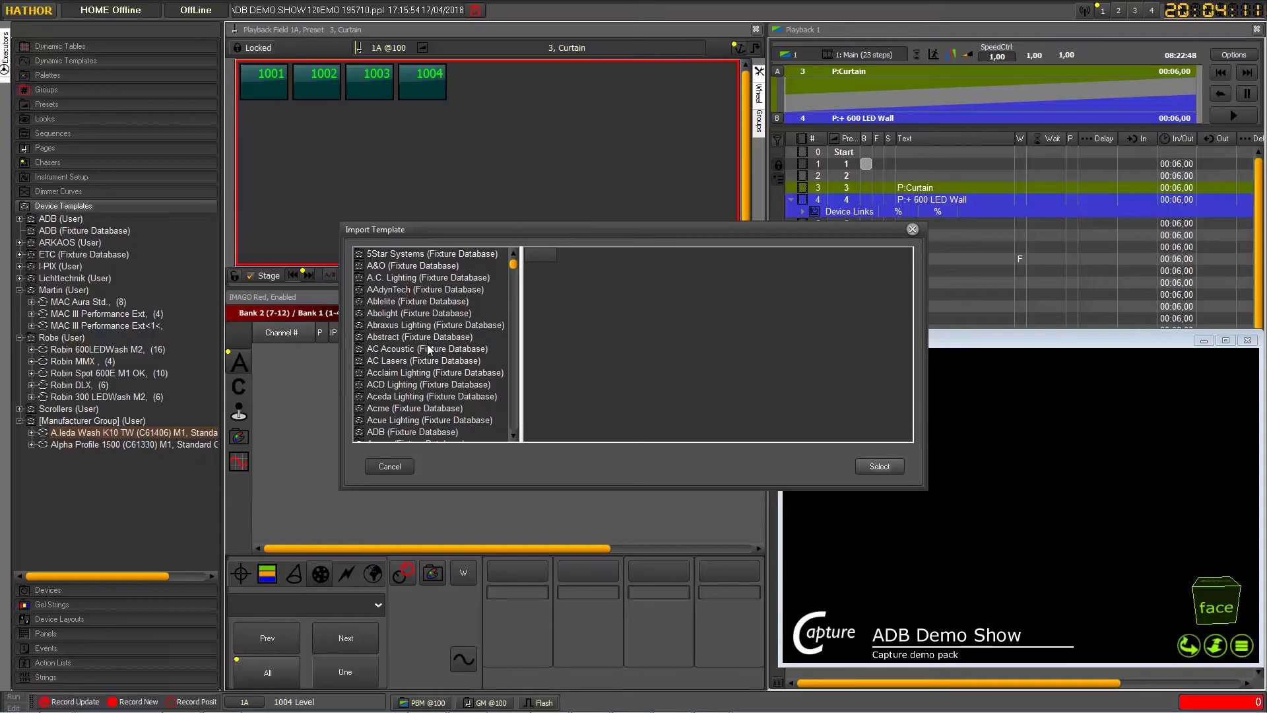
{"action": "left_click", "coordinate": [423, 432]}
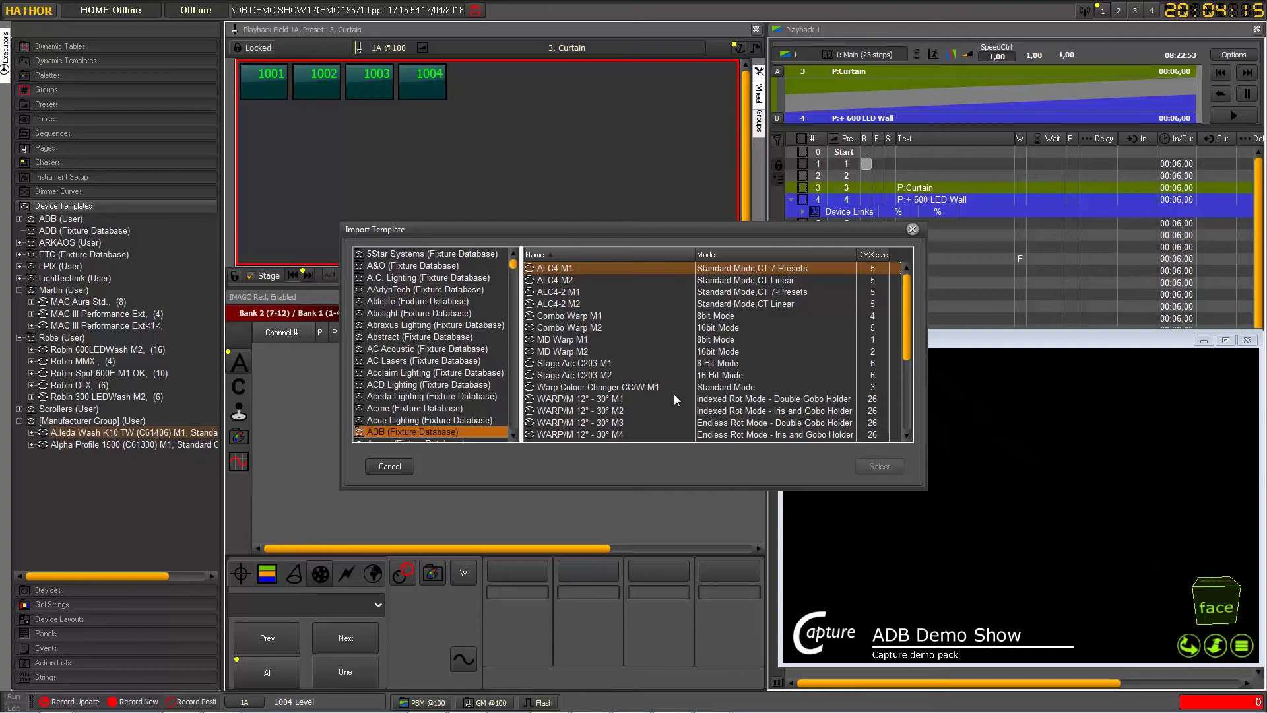
{"action": "left_click", "coordinate": [575, 399]}
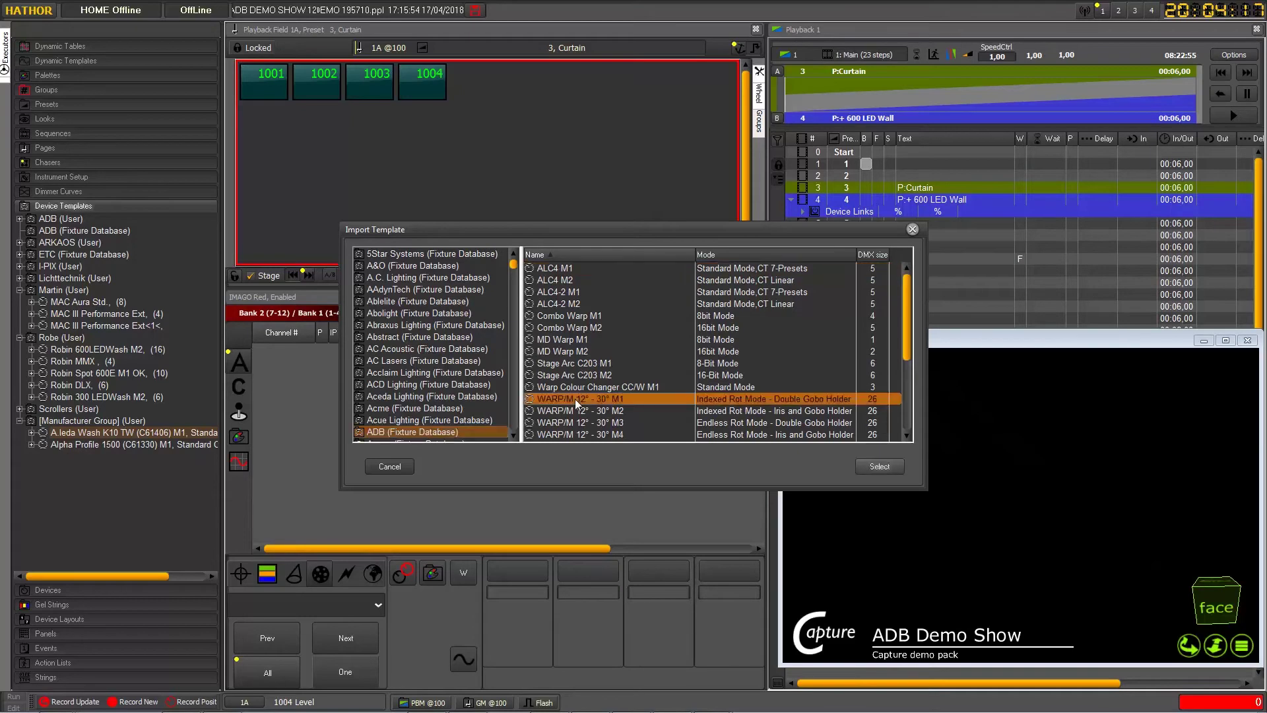
{"action": "left_click", "coordinate": [879, 467]}
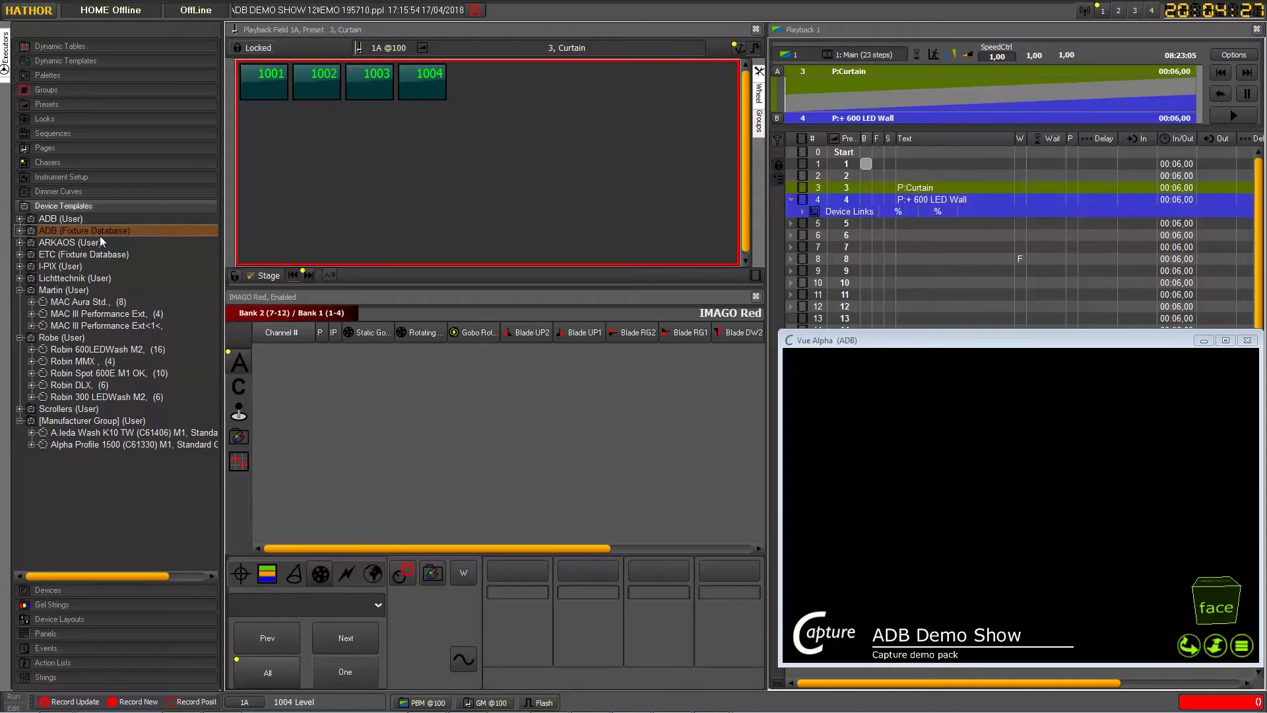
Open WARP/M 12° - 30° M1 under ADB (Fixture Database) and check Zoom and Tilt 16-bit settings
{"action": "left_click", "coordinate": [20, 230]}
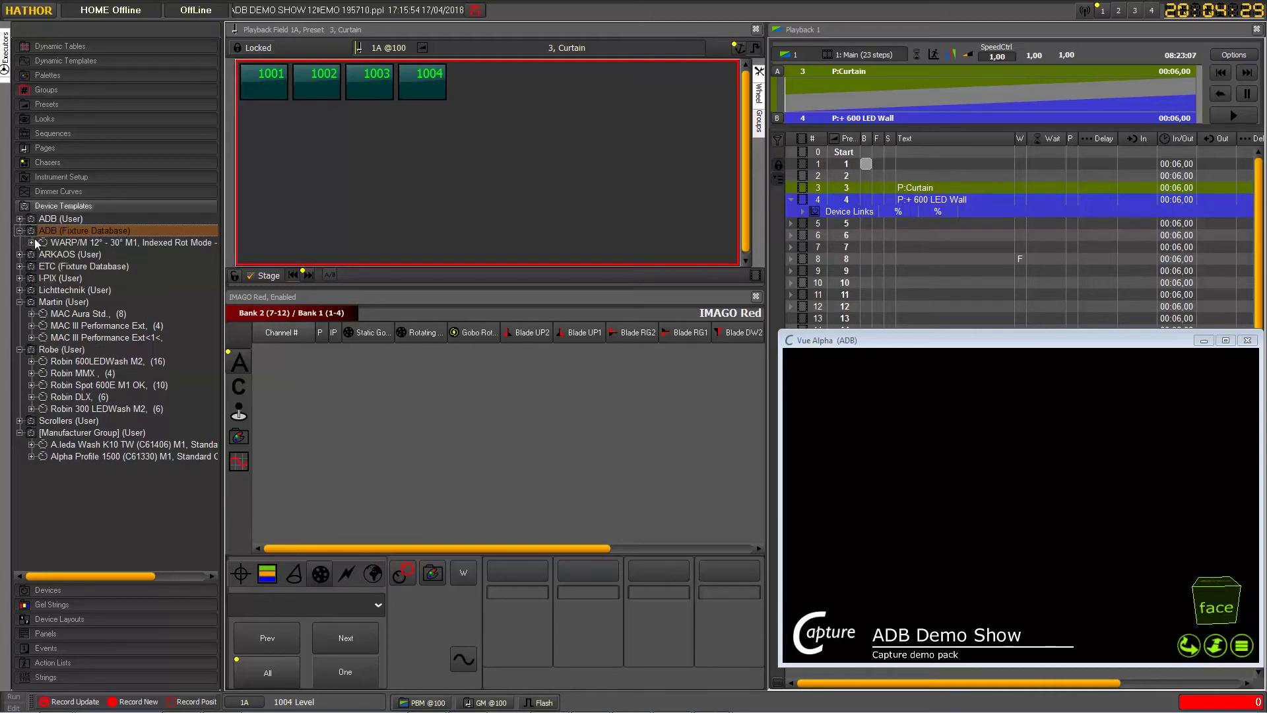
{"action": "left_click", "coordinate": [74, 244]}
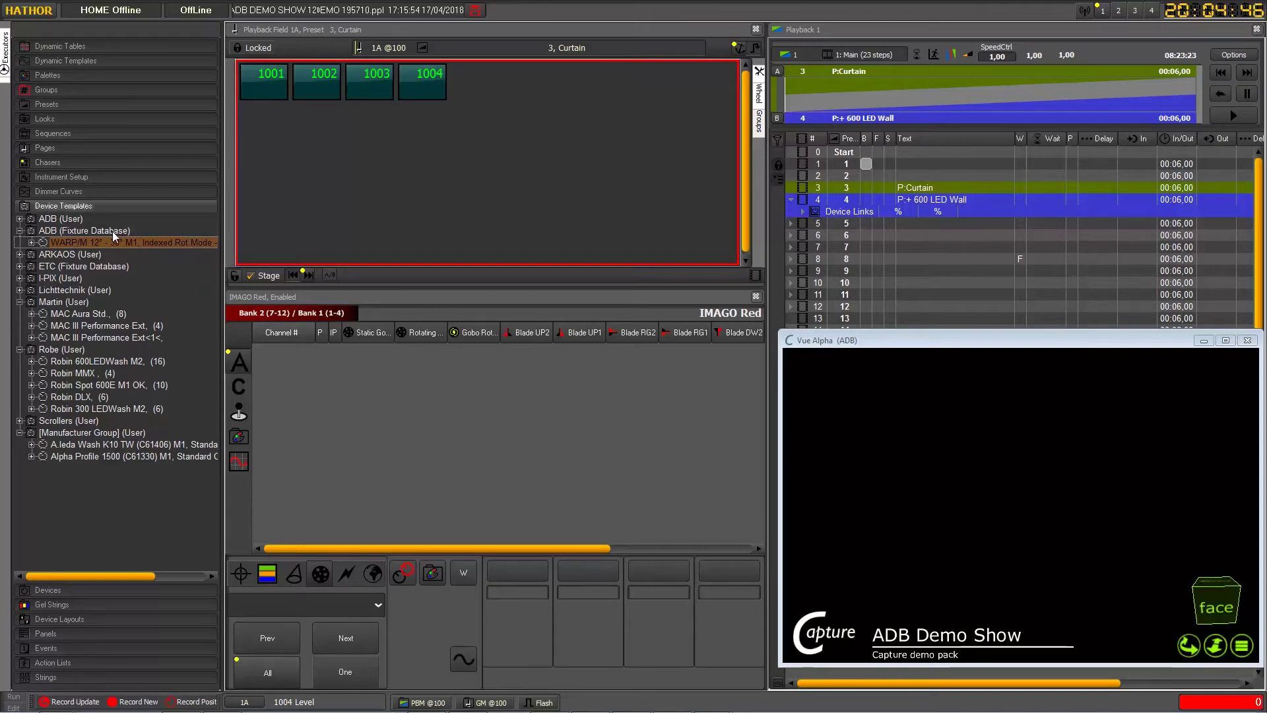
{"action": "double_click", "coordinate": [95, 241]}
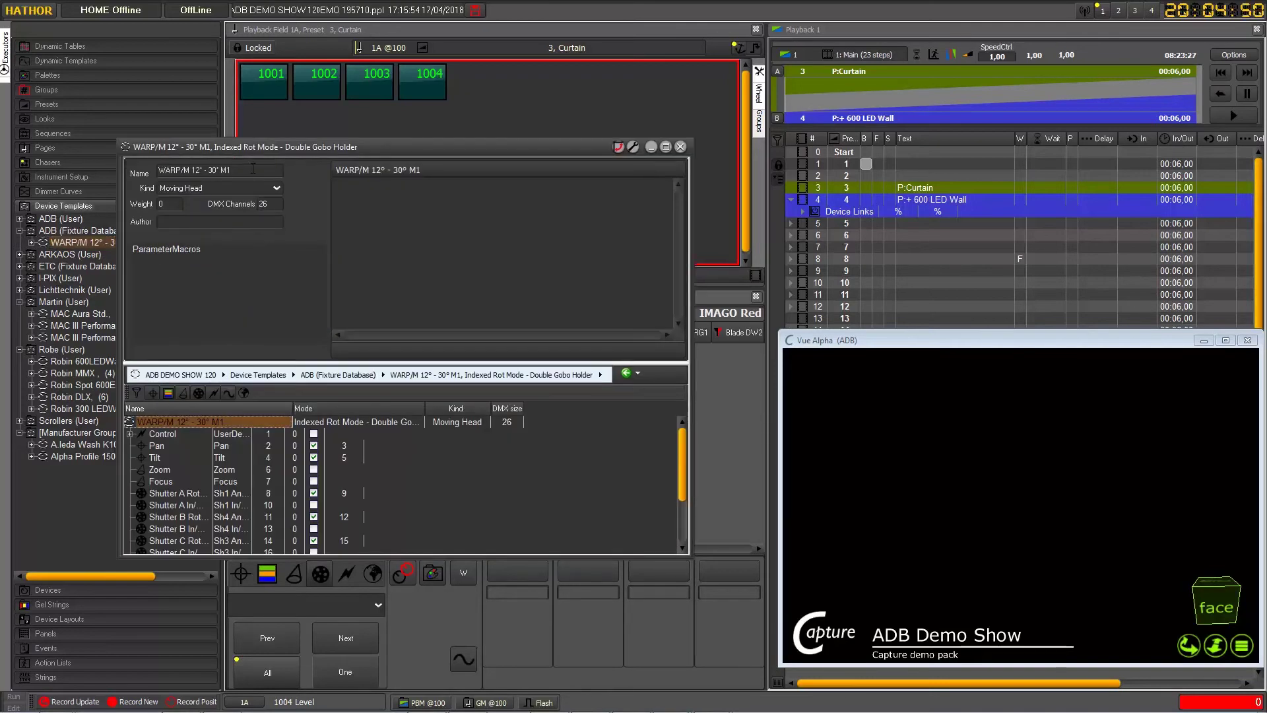
{"action": "left_click_drag", "start_coordinate": [231, 171], "coordinate": [174, 170]}
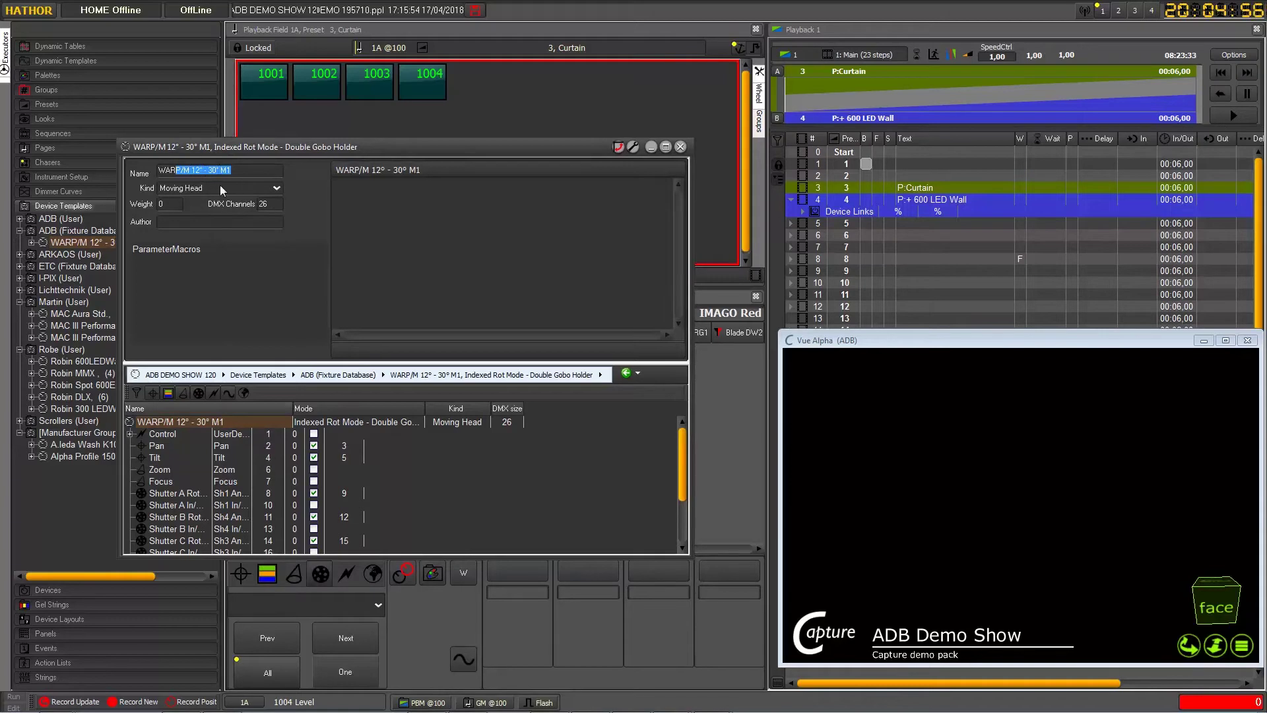
{"action": "left_click", "coordinate": [231, 470]}
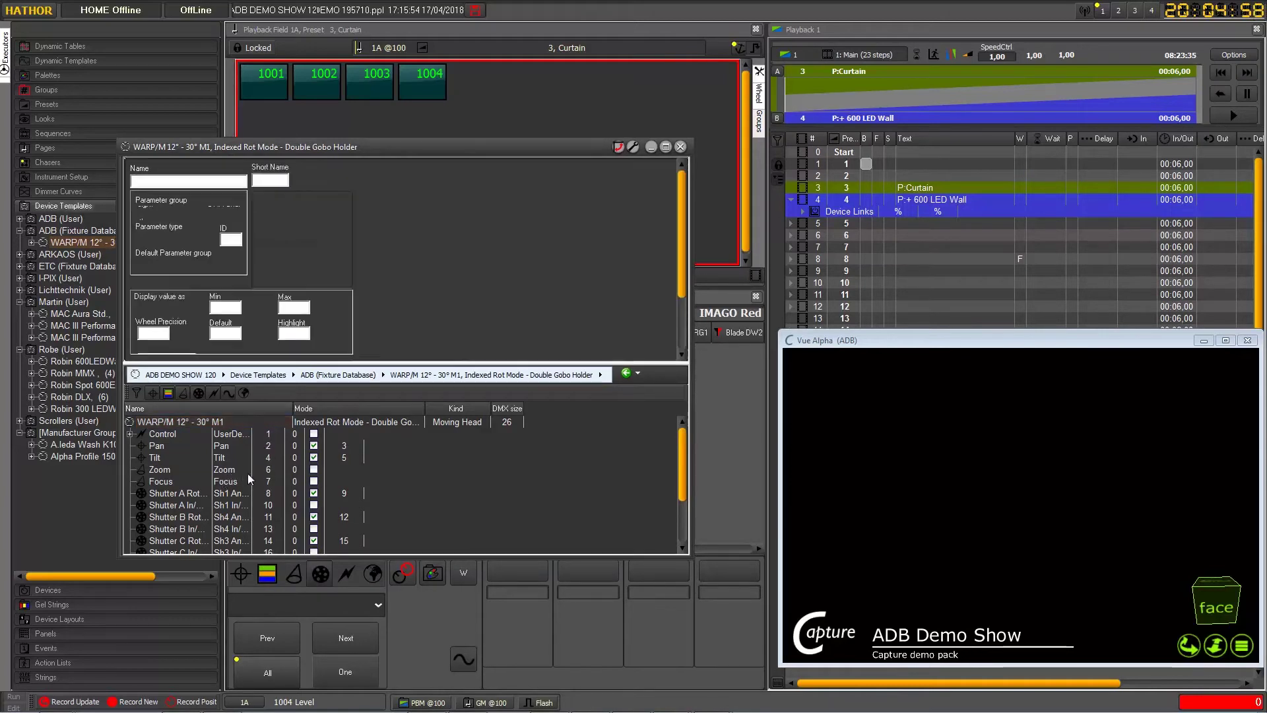
{"action": "left_click", "coordinate": [314, 458]}
{"action": "left_click", "coordinate": [314, 470]}
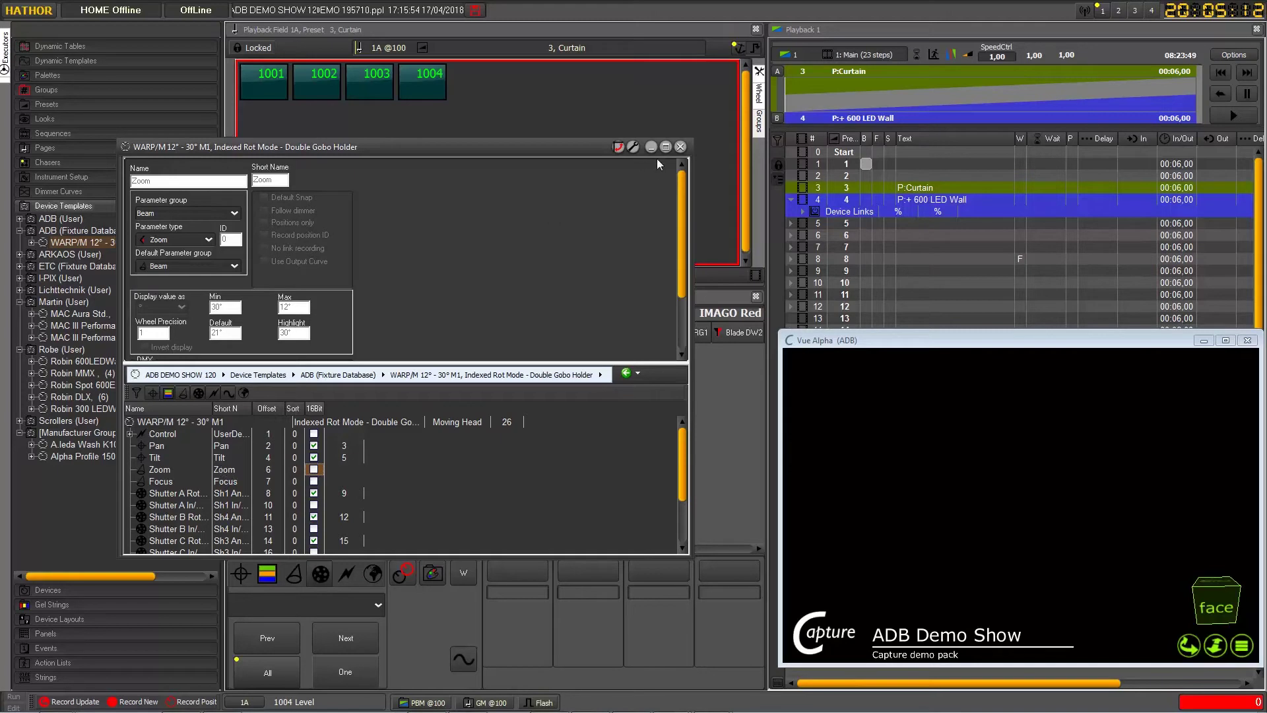
{"action": "left_click", "coordinate": [681, 147]}
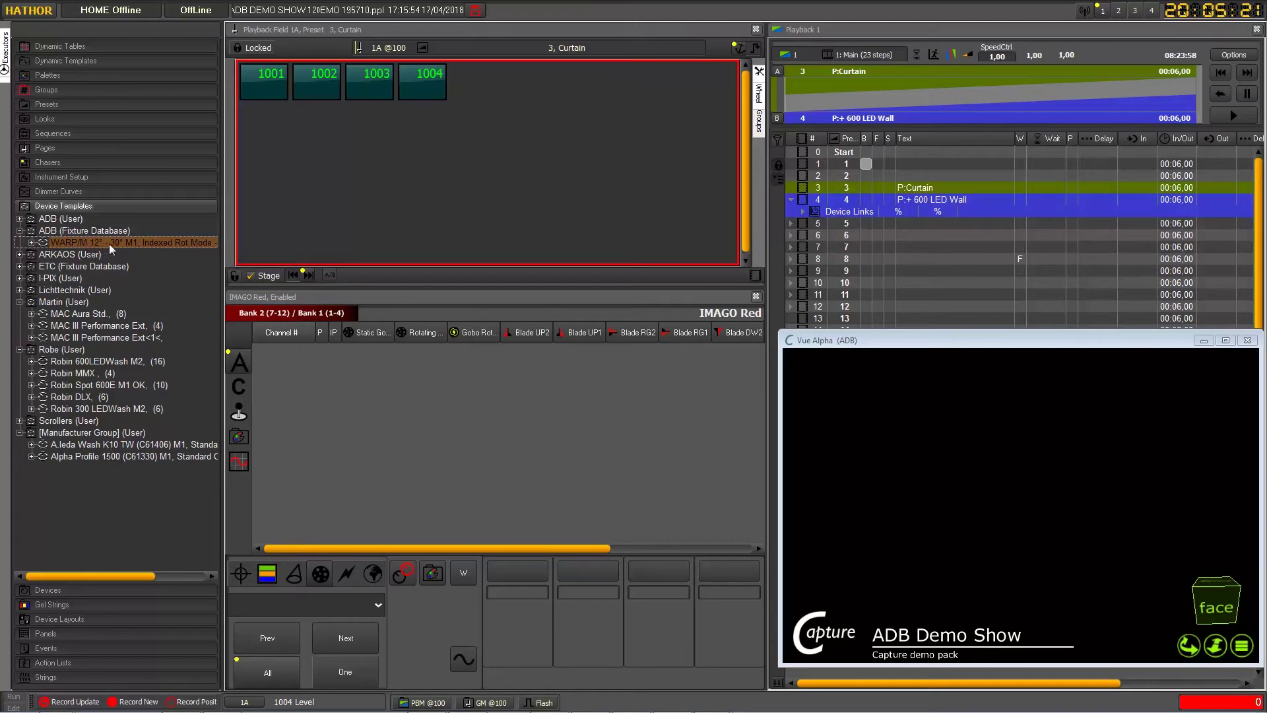
Copy WARP/M 12° - 30° M1 into [Manufacturer Group] (User), keeping its Tilt channel 16-bit
{"action": "left_click_drag", "start_coordinate": [108, 244], "coordinate": [93, 433]}
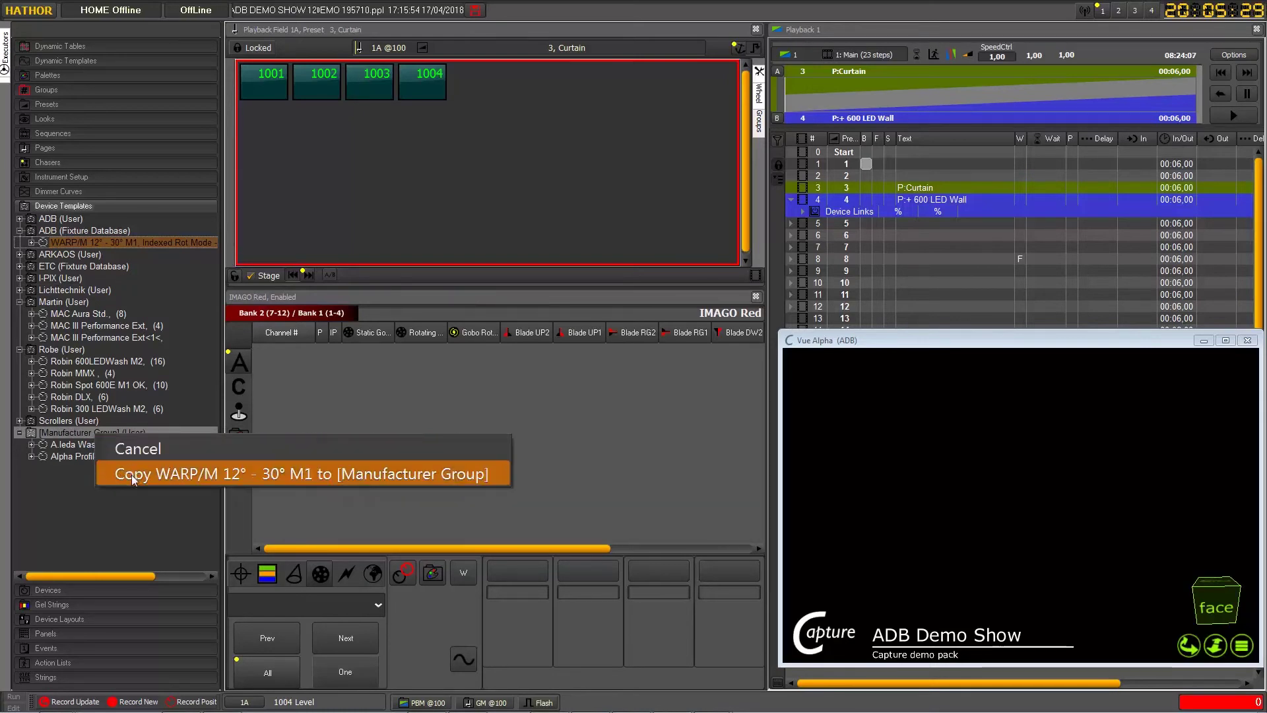
{"action": "left_click", "coordinate": [133, 474]}
{"action": "double_click", "coordinate": [81, 470]}
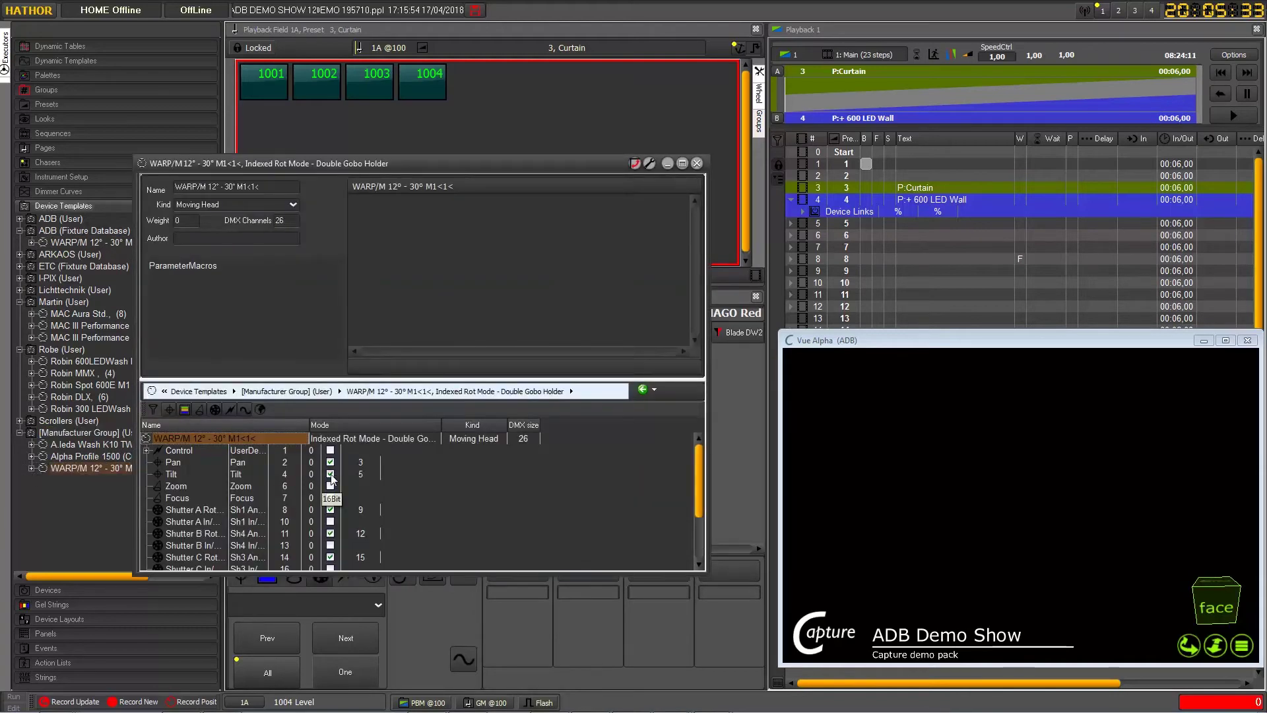
{"action": "left_click", "coordinate": [331, 474]}
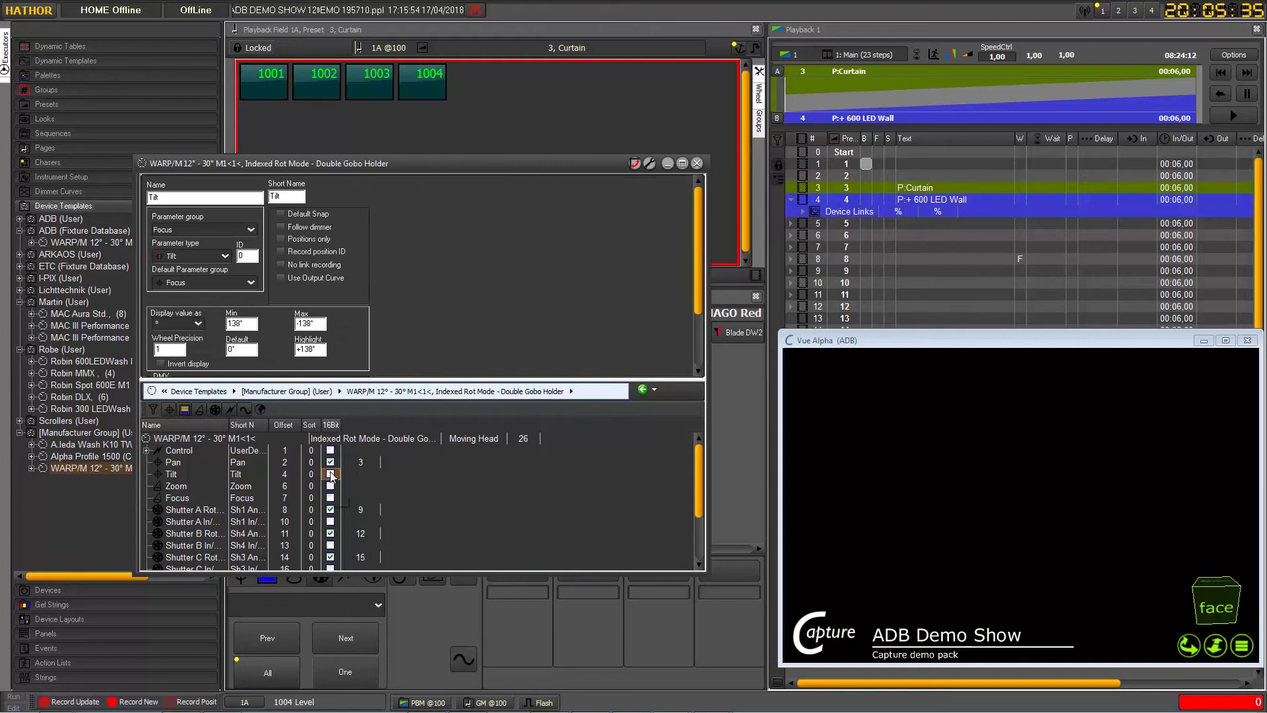
{"action": "left_click", "coordinate": [331, 475]}
{"action": "left_click", "coordinate": [696, 163]}
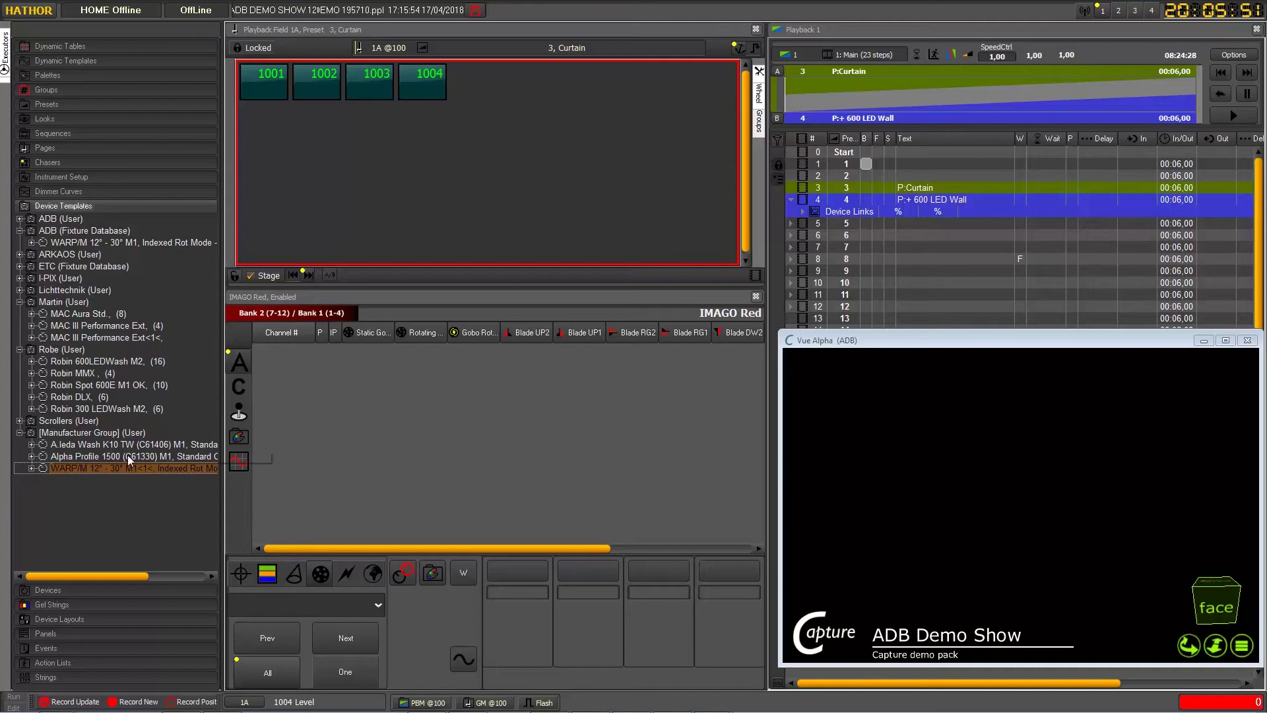
{"action": "left_click", "coordinate": [102, 456]}
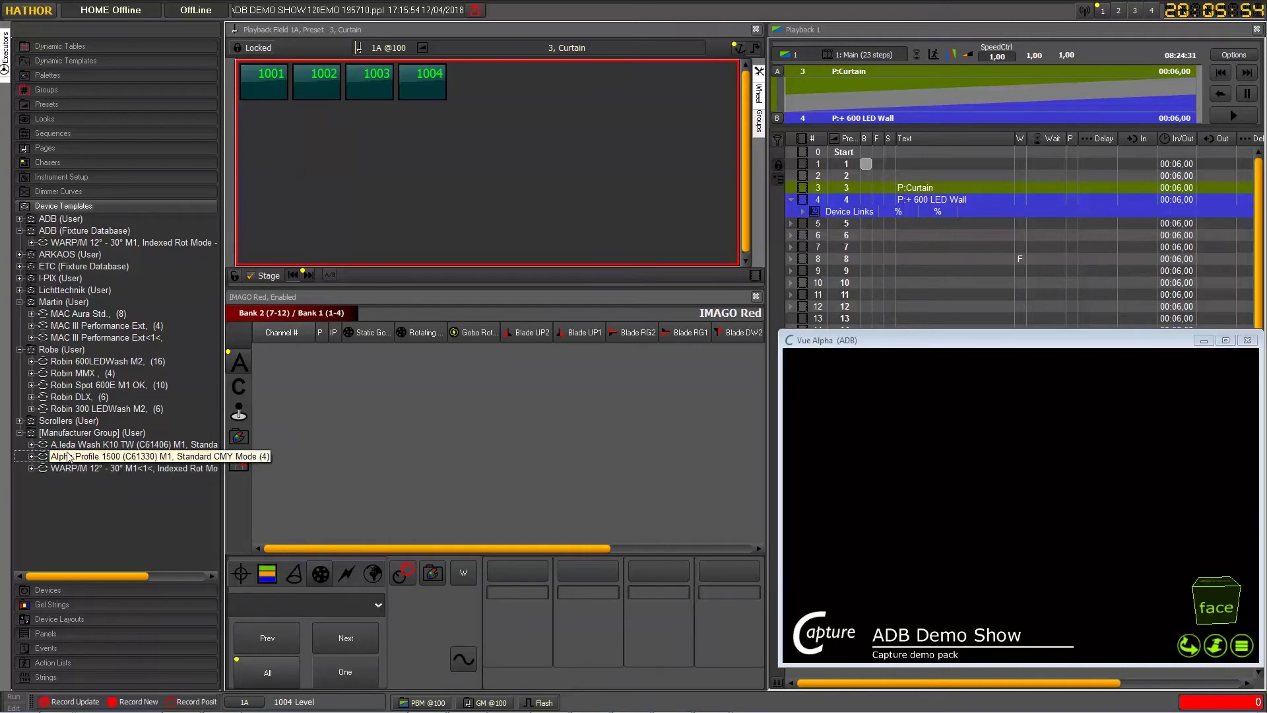
{"action": "left_click", "coordinate": [127, 460]}
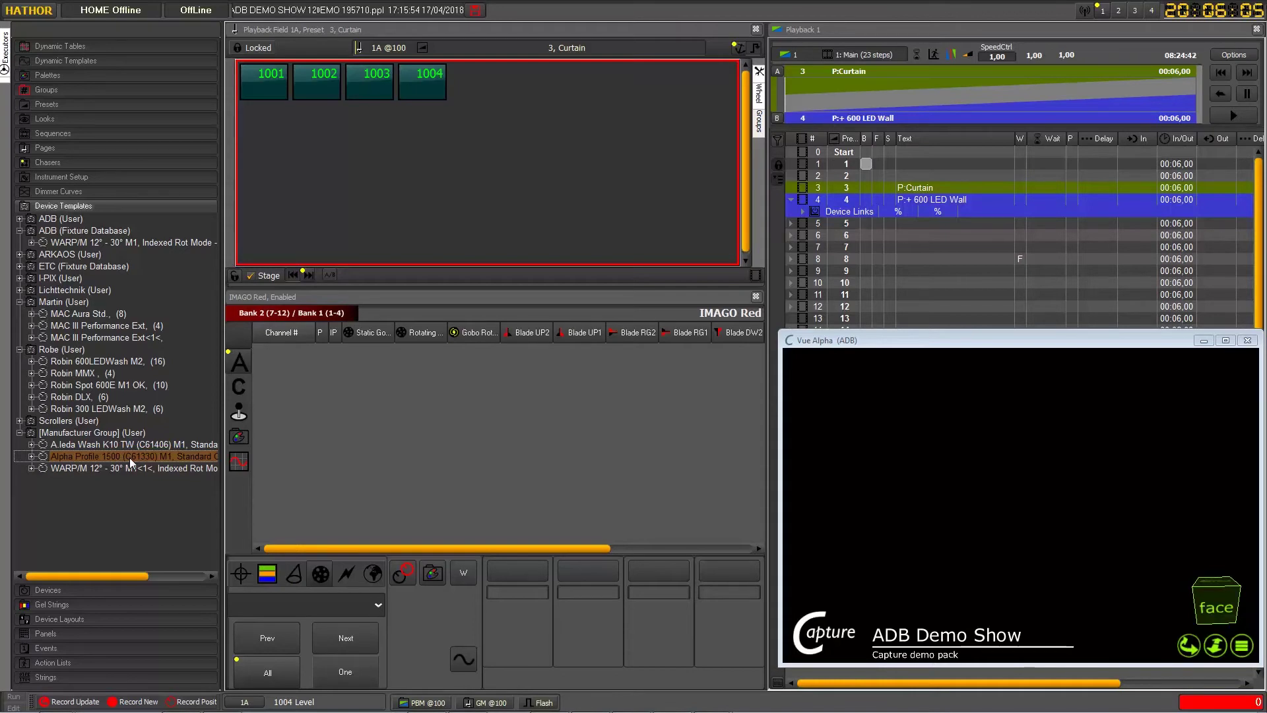
{"action": "double_click", "coordinate": [129, 458]}
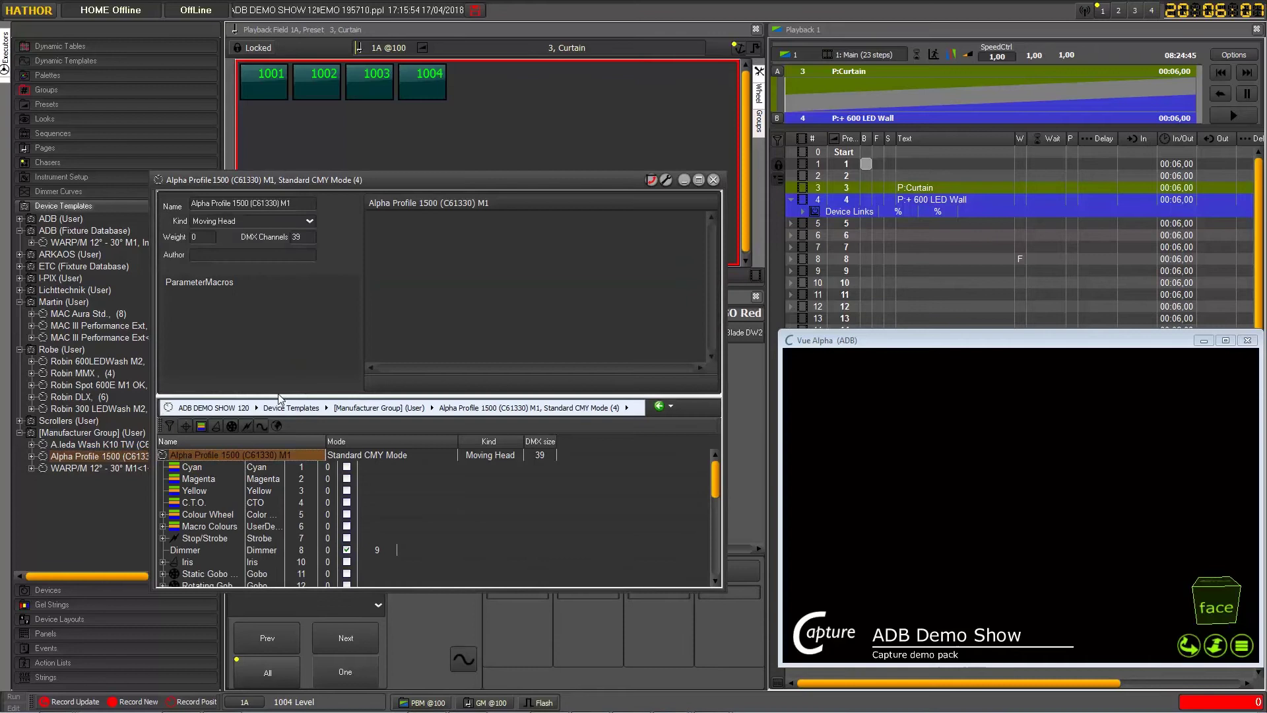
{"action": "left_click_drag", "start_coordinate": [280, 394], "coordinate": [286, 306]}
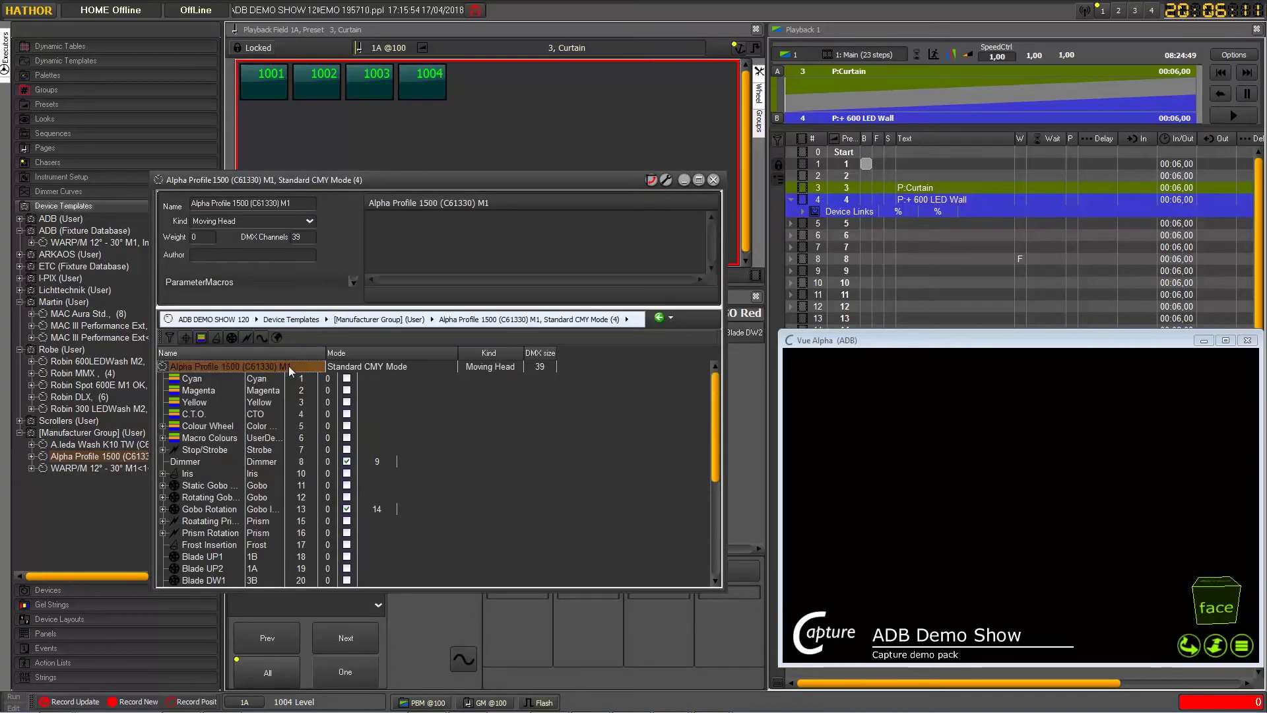
{"action": "left_click", "coordinate": [200, 380]}
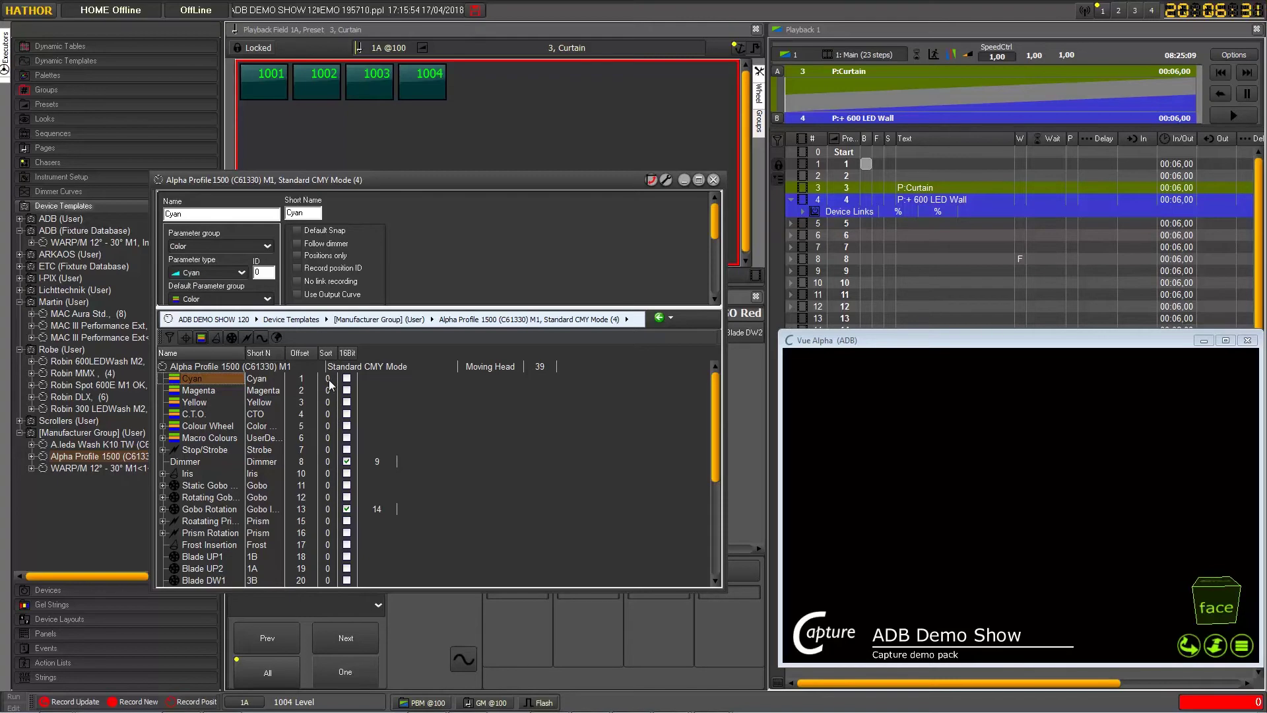
{"action": "left_click", "coordinate": [714, 180]}
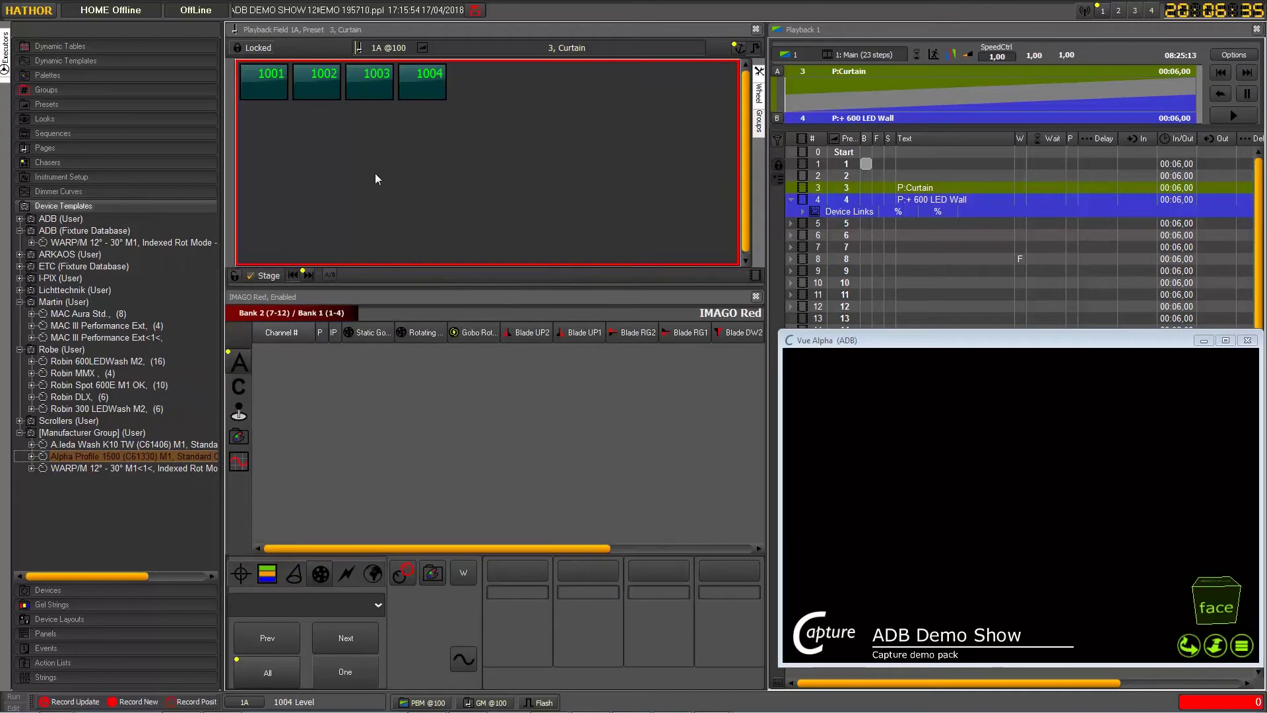
Load fixture 1001's channels into IMAGO Red and select the Alpha Profile 1500 template
{"action": "left_click", "coordinate": [275, 85]}
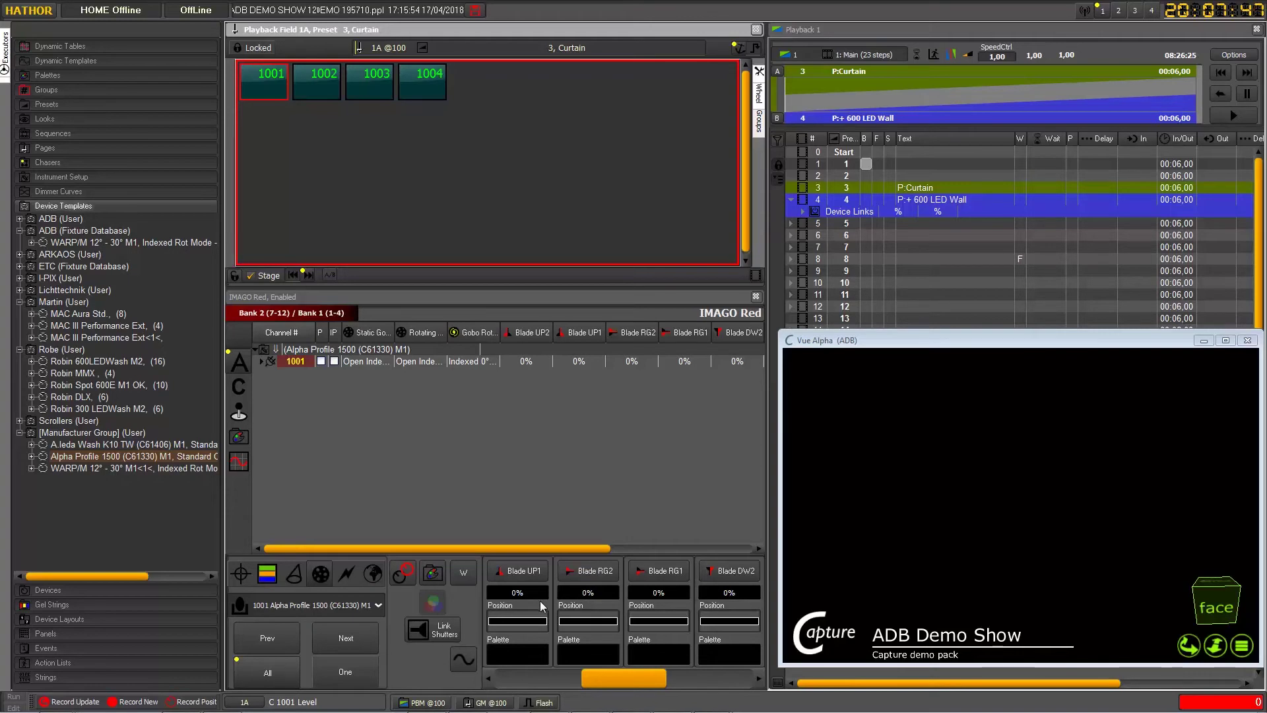
{"action": "left_click", "coordinate": [87, 458]}
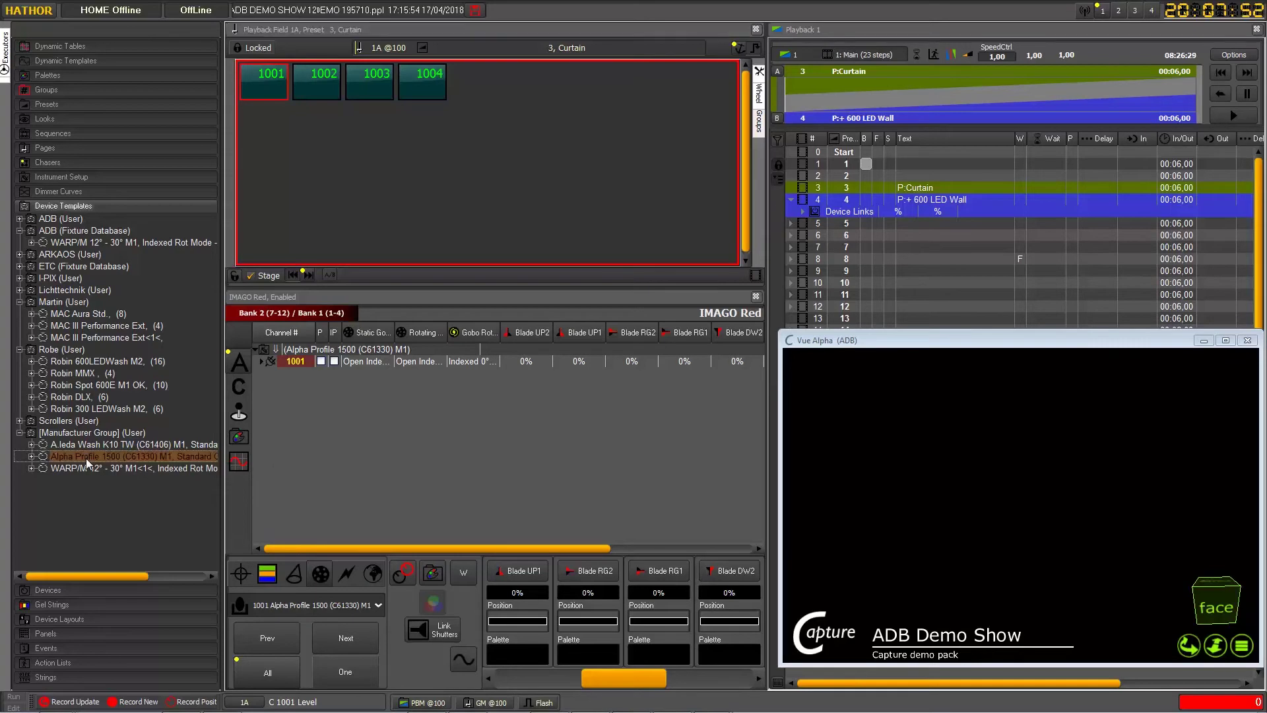
Open Alpha Profile 1500, filter to gobo and blade channels, and check Rotating Gobo's Sort
{"action": "double_click", "coordinate": [87, 462]}
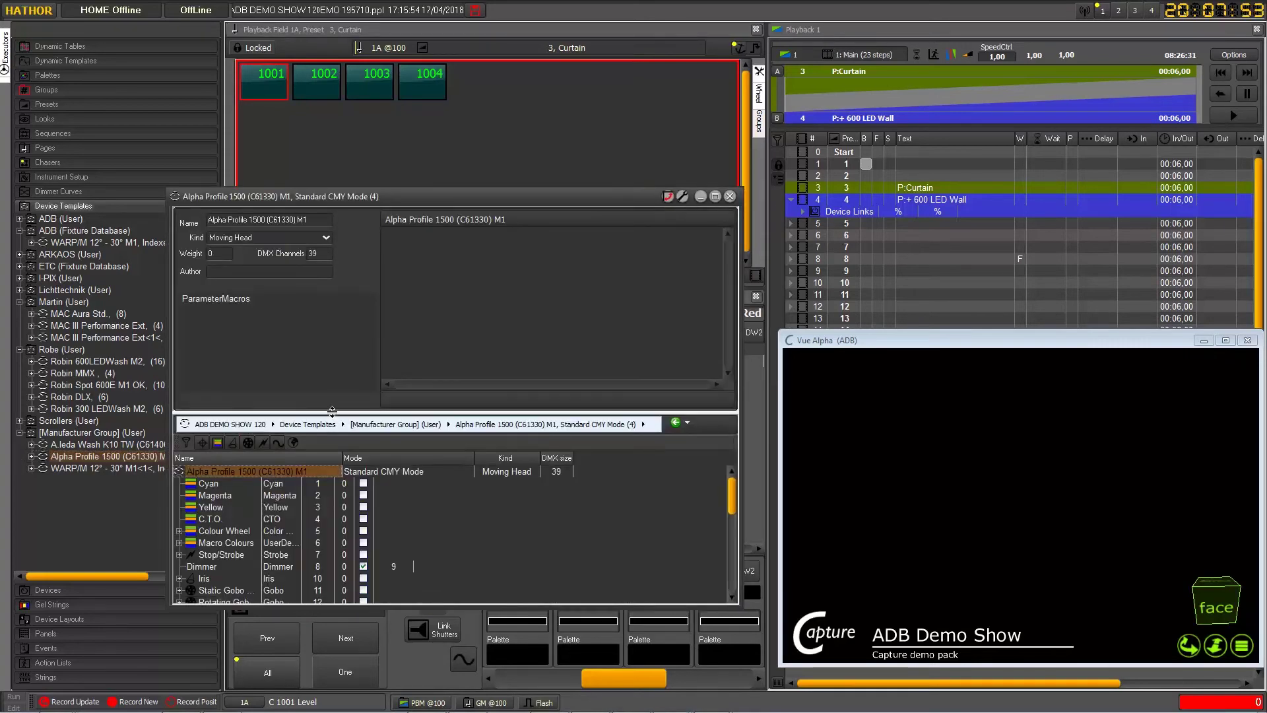
{"action": "left_click_drag", "start_coordinate": [332, 412], "coordinate": [342, 323]}
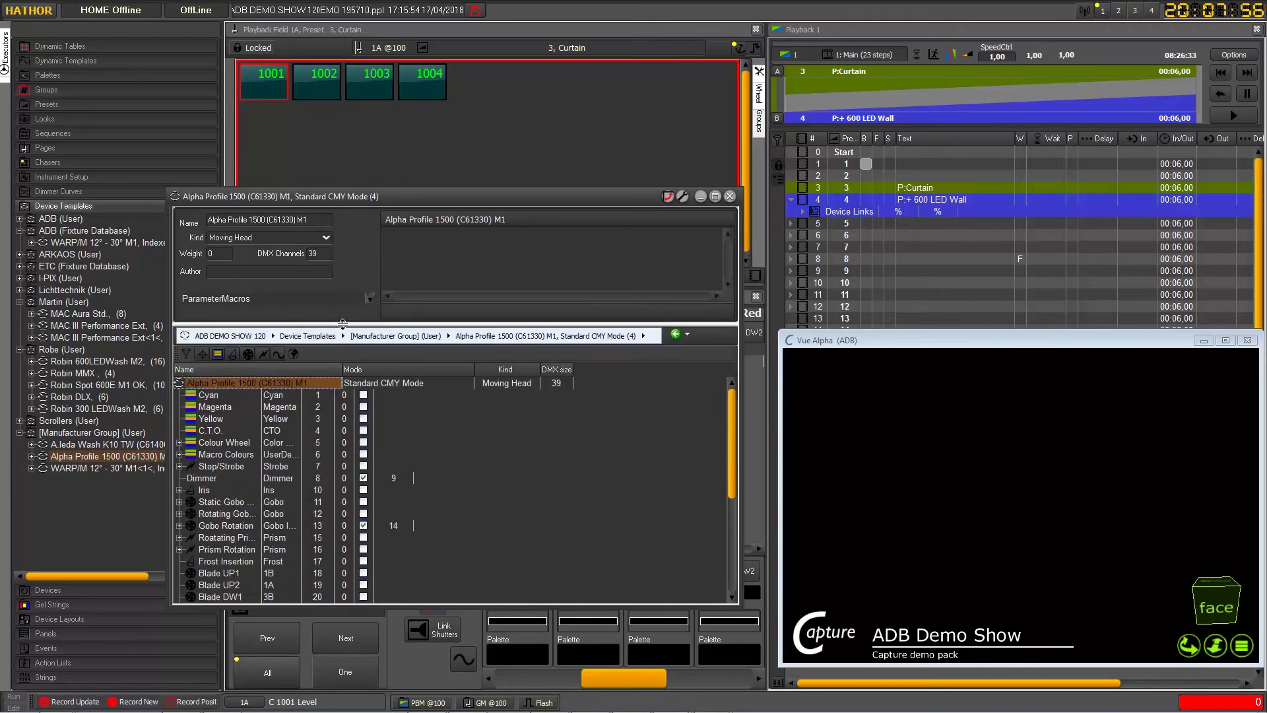
{"action": "left_click", "coordinate": [248, 355]}
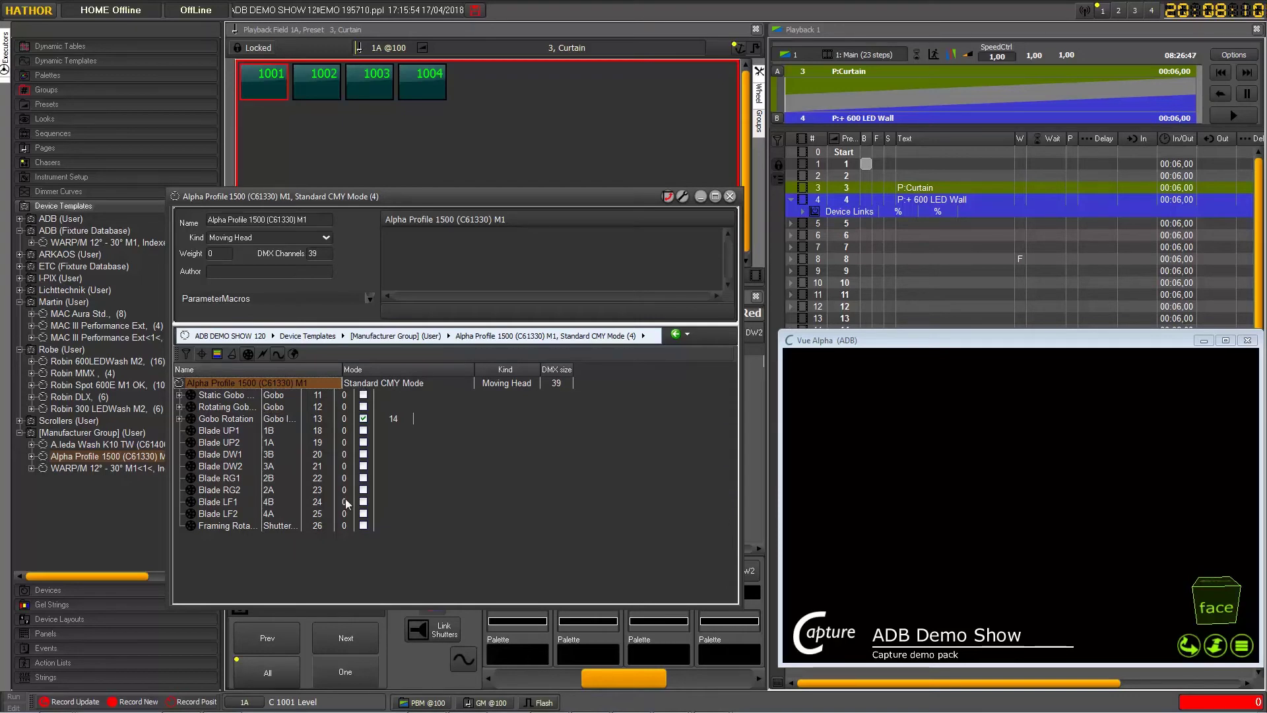
{"action": "left_click", "coordinate": [344, 407]}
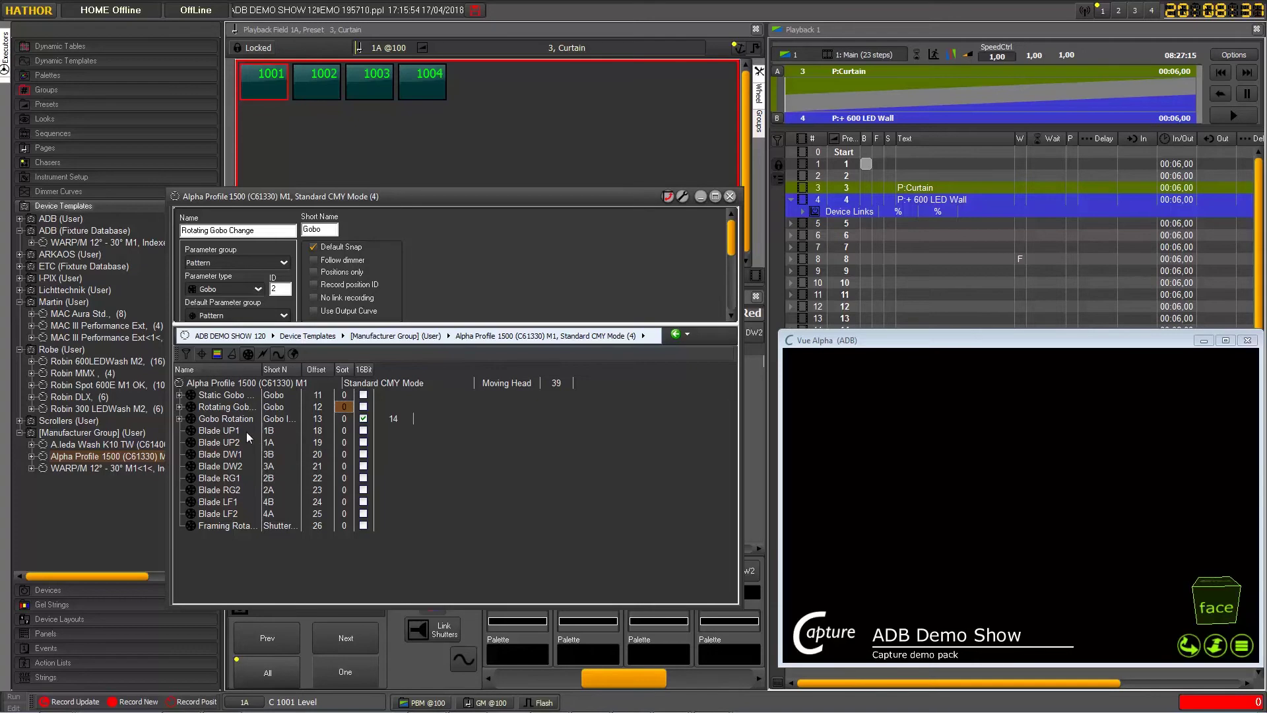
Keep Blade UP1 at Sort 0 and give Blade UP2, DW1, DW2 Sort values 1, 2, 3
{"action": "left_click", "coordinate": [344, 430]}
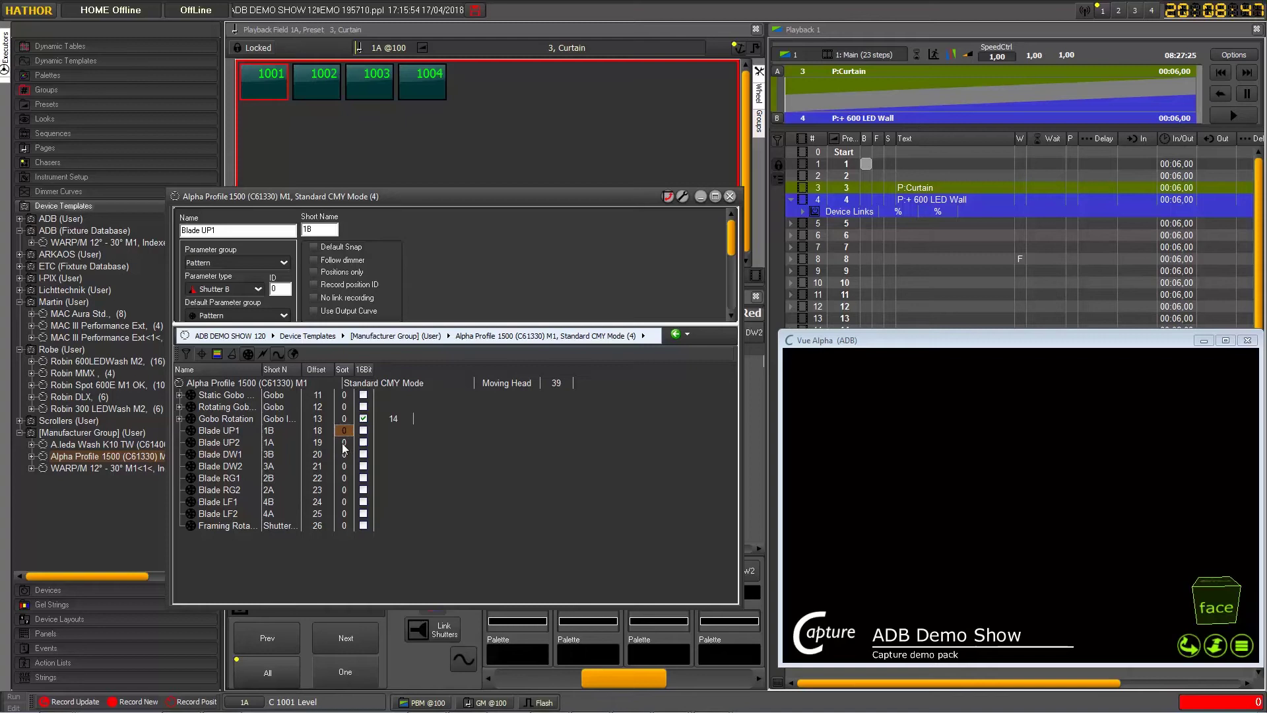
{"action": "left_click", "coordinate": [347, 442]}
{"action": "type", "text": "1"}
{"action": "key", "text": "Return"}
{"action": "key", "text": "Return"}
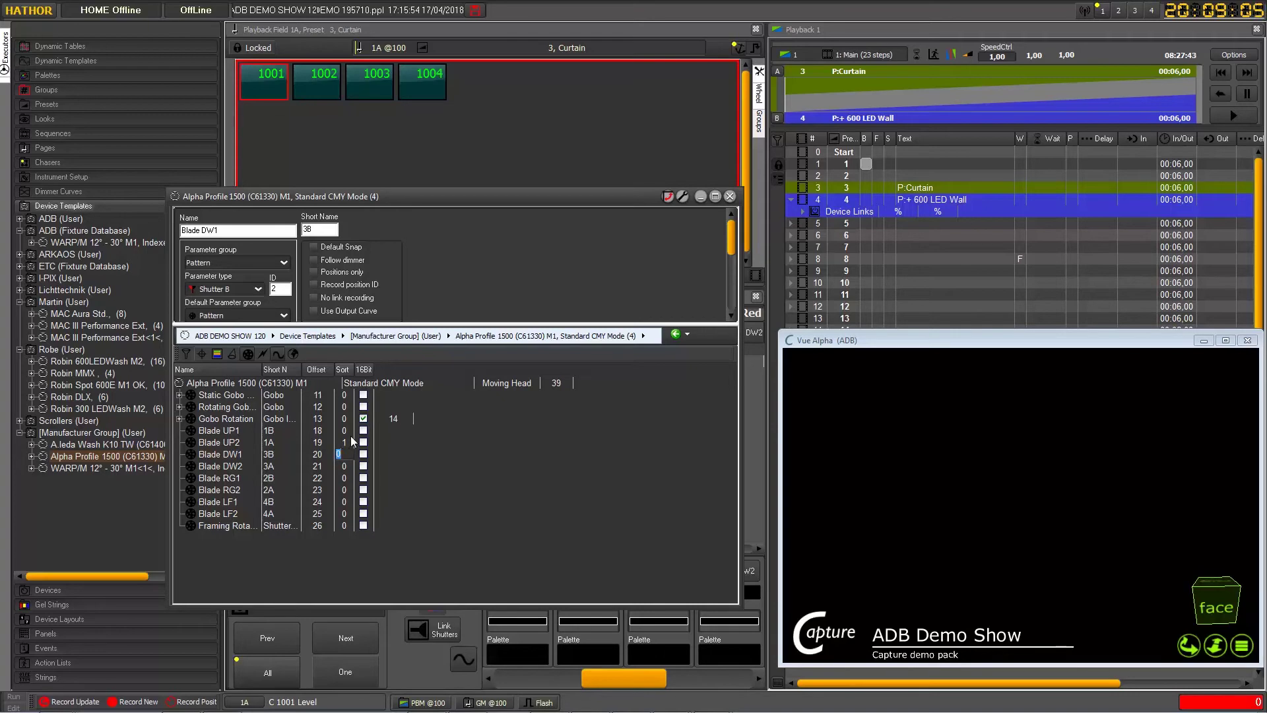
{"action": "type", "text": "2"}
{"action": "type", "text": "3"}
{"action": "key", "text": "Return"}
Set Sort values 4, 5, 6, 7 for Blade RG1, RG2, LF1 and LF2
{"action": "type", "text": "4"}
{"action": "key", "text": "Return"}
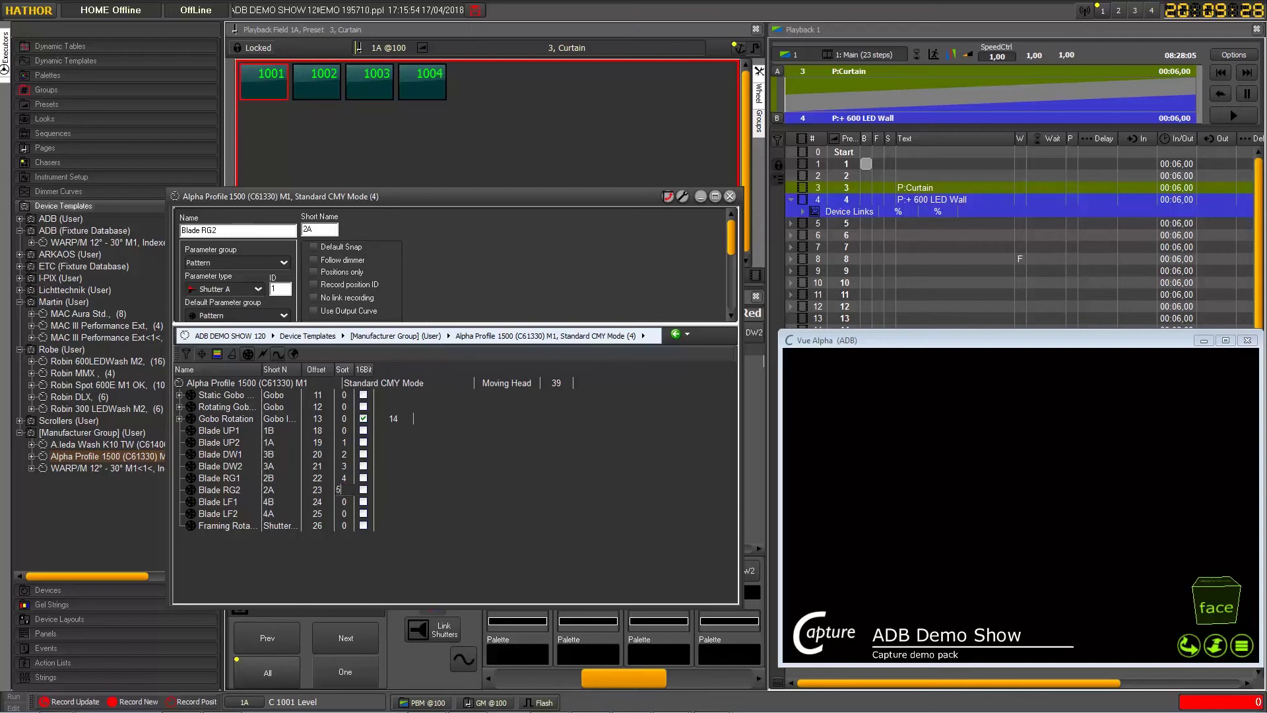
{"action": "type", "text": "5"}
{"action": "key", "text": "Return"}
{"action": "type", "text": "6"}
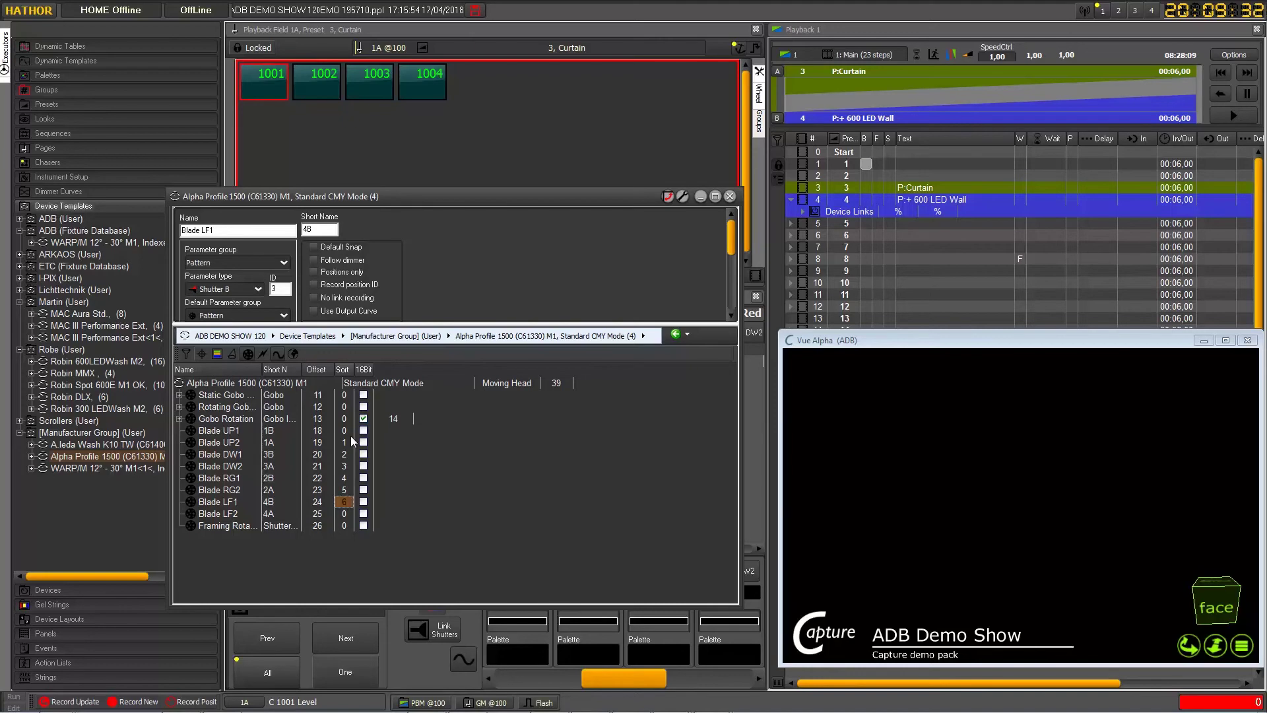
{"action": "key", "text": "Return"}
{"action": "key", "text": "Return"}
{"action": "type", "text": "7"}
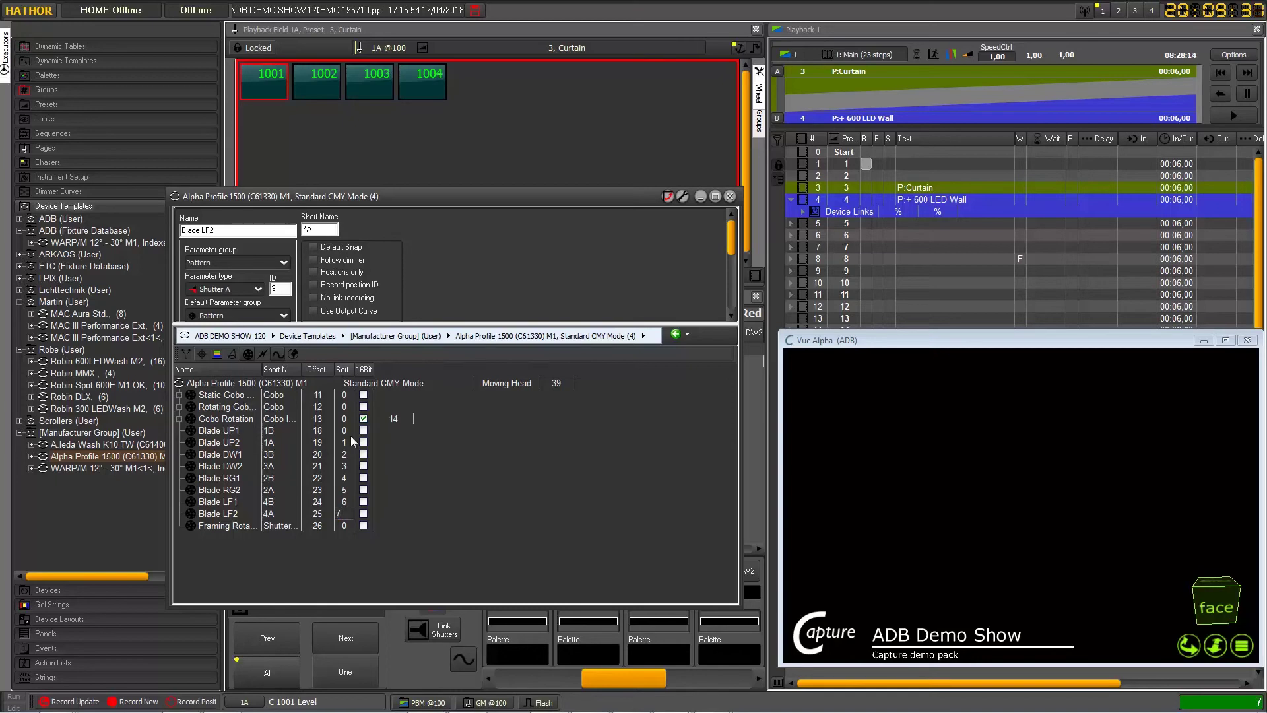
{"action": "key", "text": "Return"}
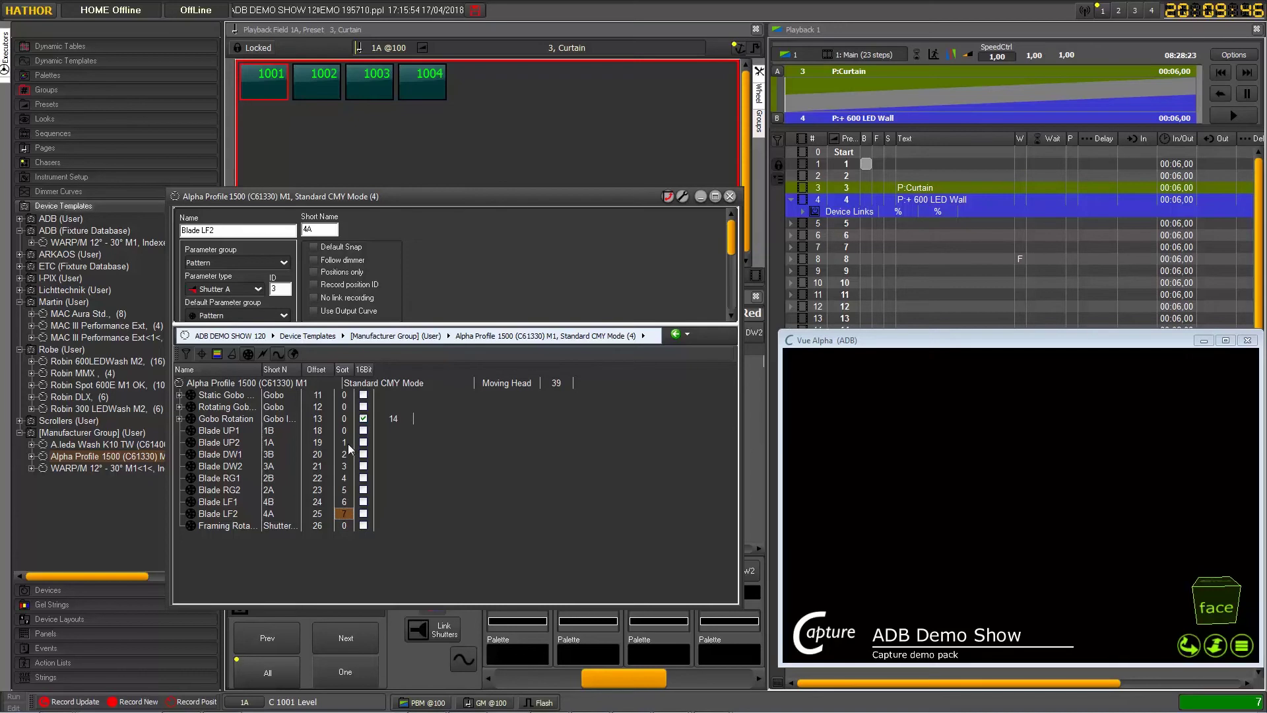
Give Framing Rotation Sort value 8 and Static Gobo Sort value 9
{"action": "left_click", "coordinate": [344, 525]}
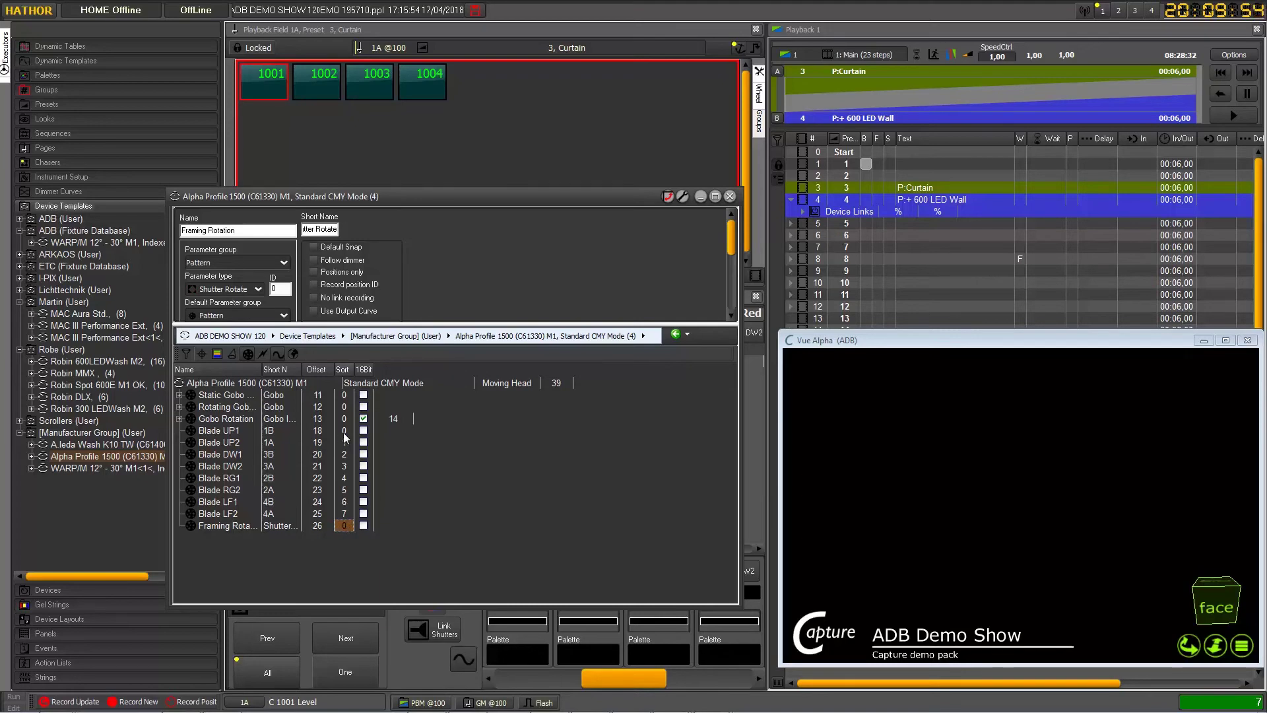
{"action": "double_click", "coordinate": [344, 526]}
{"action": "type", "text": "8"}
{"action": "key", "text": "Return"}
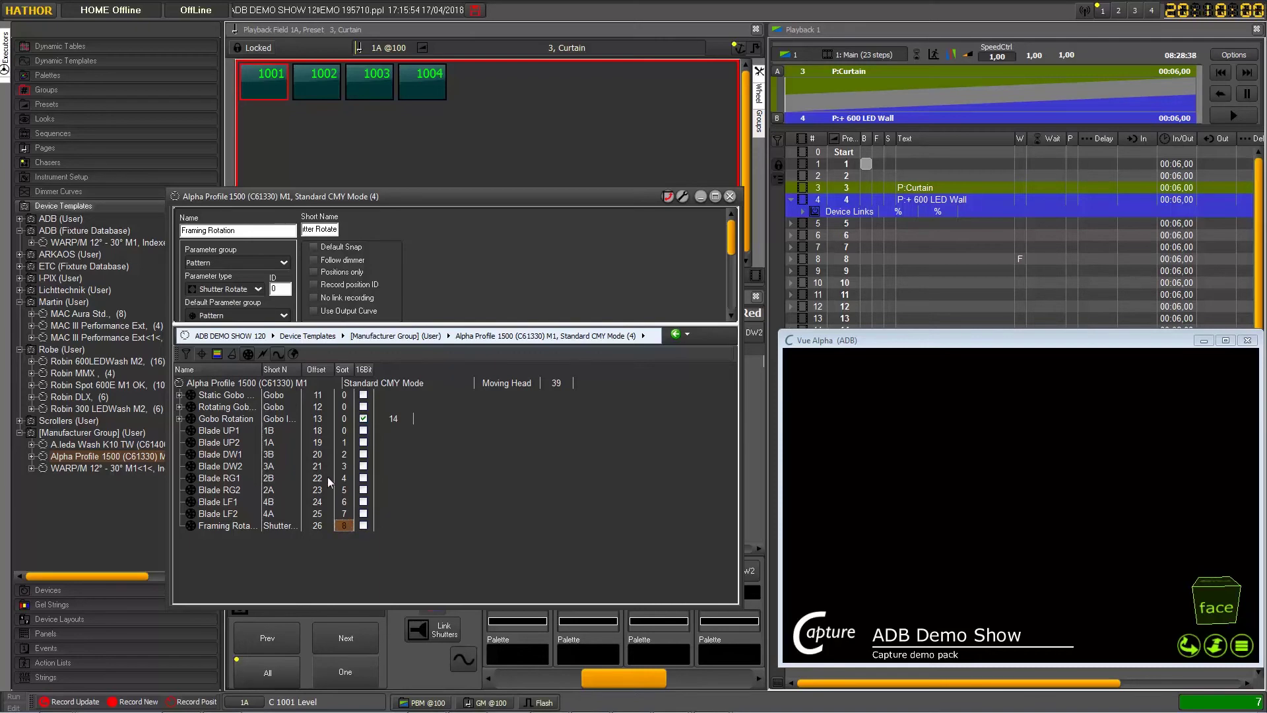
{"action": "left_click", "coordinate": [348, 396]}
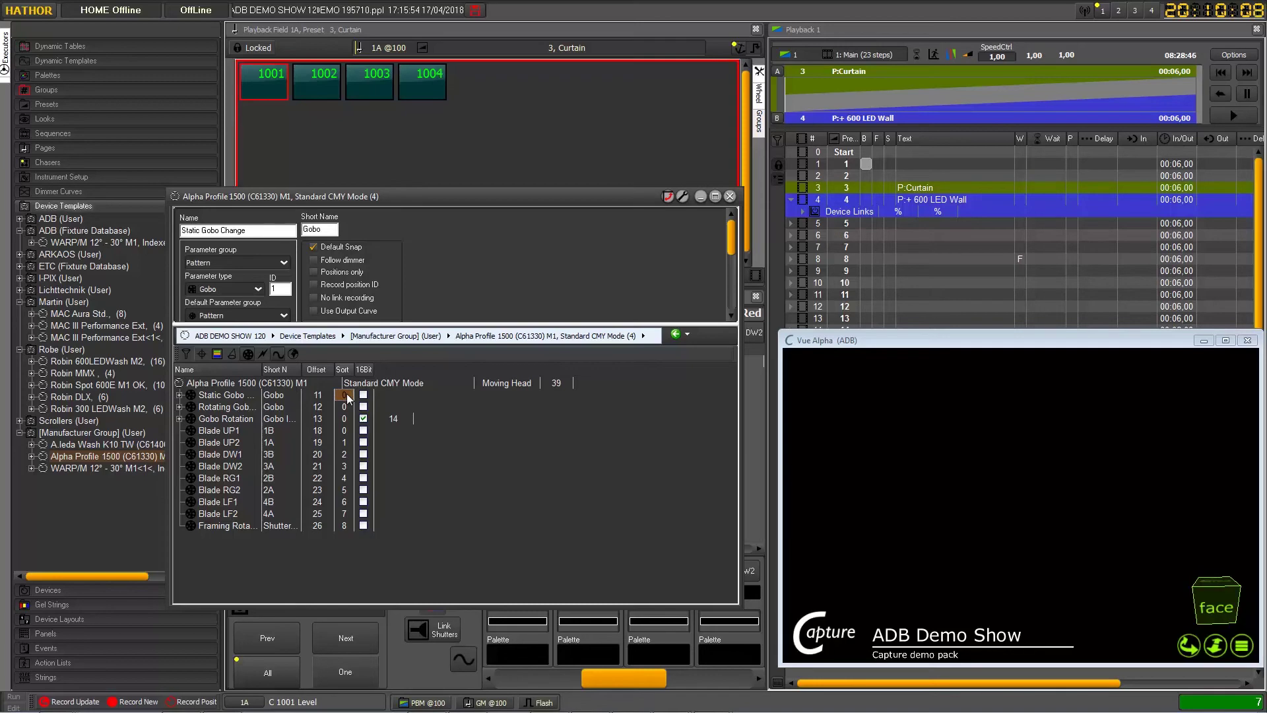
{"action": "left_click", "coordinate": [348, 396]}
{"action": "type", "text": "9"}
{"action": "key", "text": "Return"}
Give Rotating Gobo Sort value 10 and Gobo Rotation Sort value 11
{"action": "key", "text": "Down"}
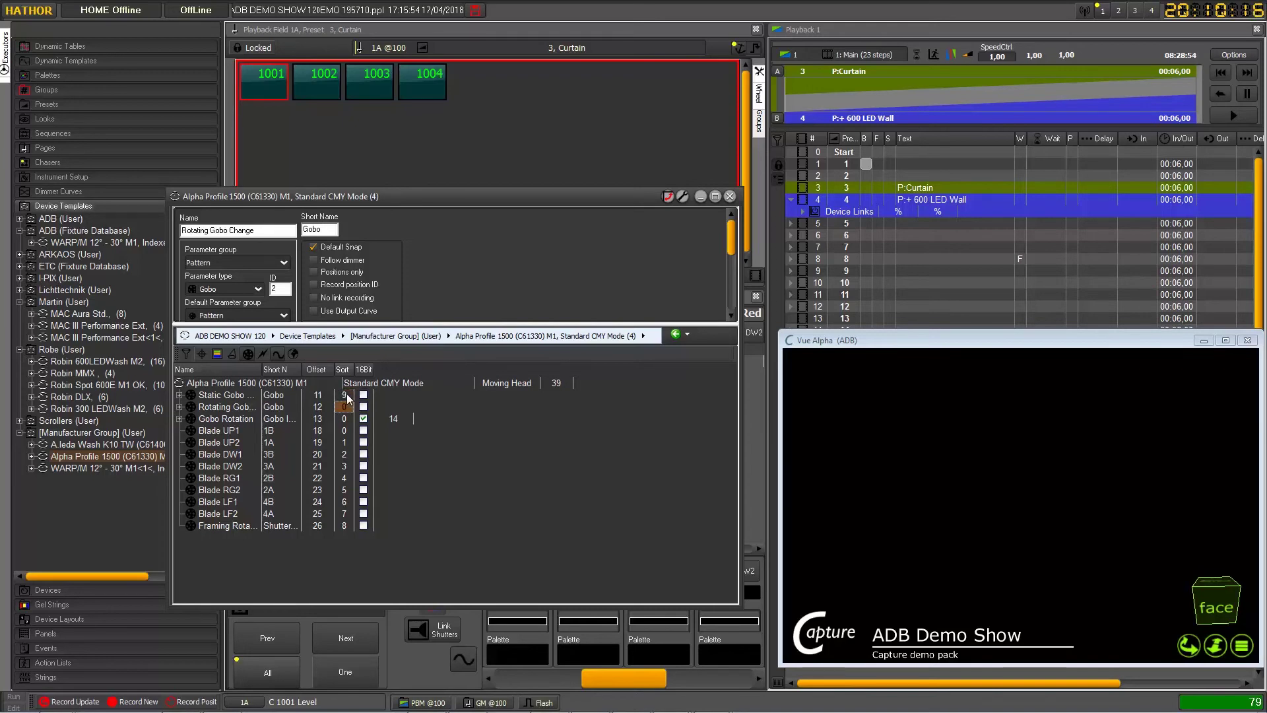
{"action": "key", "text": "F2"}
{"action": "type", "text": "10"}
{"action": "key", "text": "Return"}
{"action": "key", "text": "Down"}
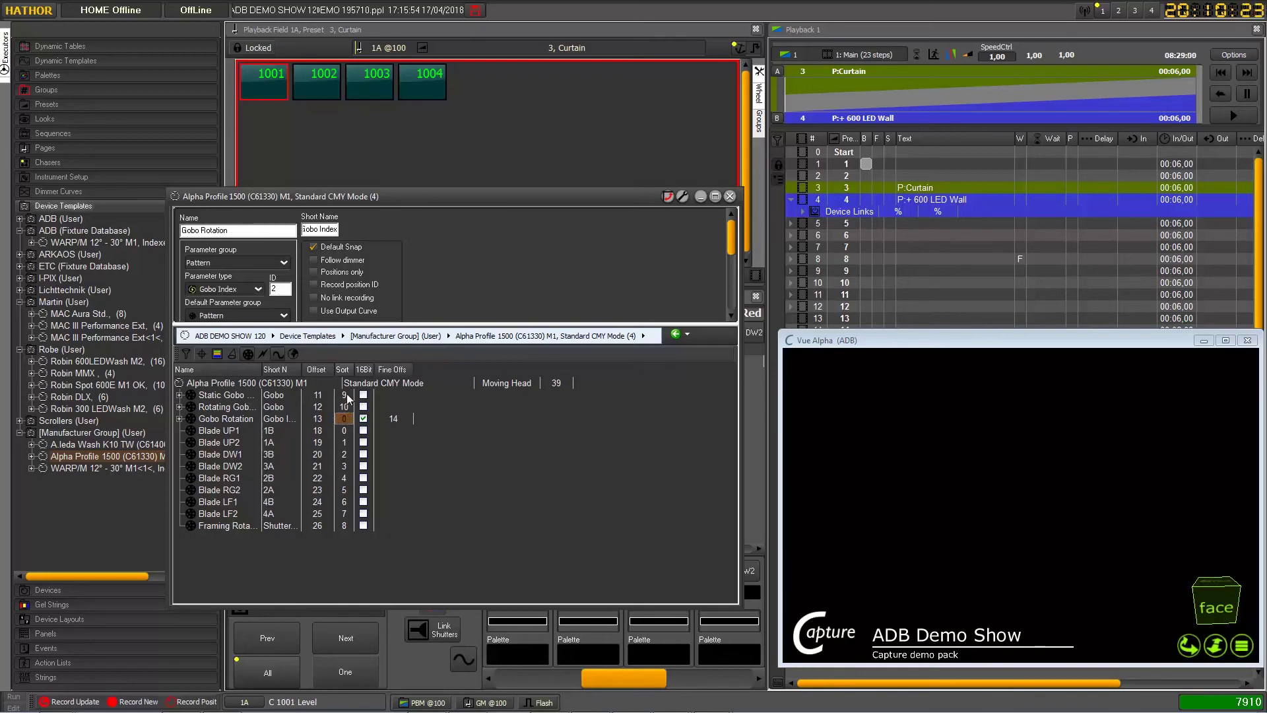
{"action": "key", "text": "F2"}
{"action": "type", "text": "11"}
{"action": "key", "text": "Return"}
Close the device template editor and reselect fixture 1001 to reload its encoder pages
{"action": "left_click", "coordinate": [731, 196]}
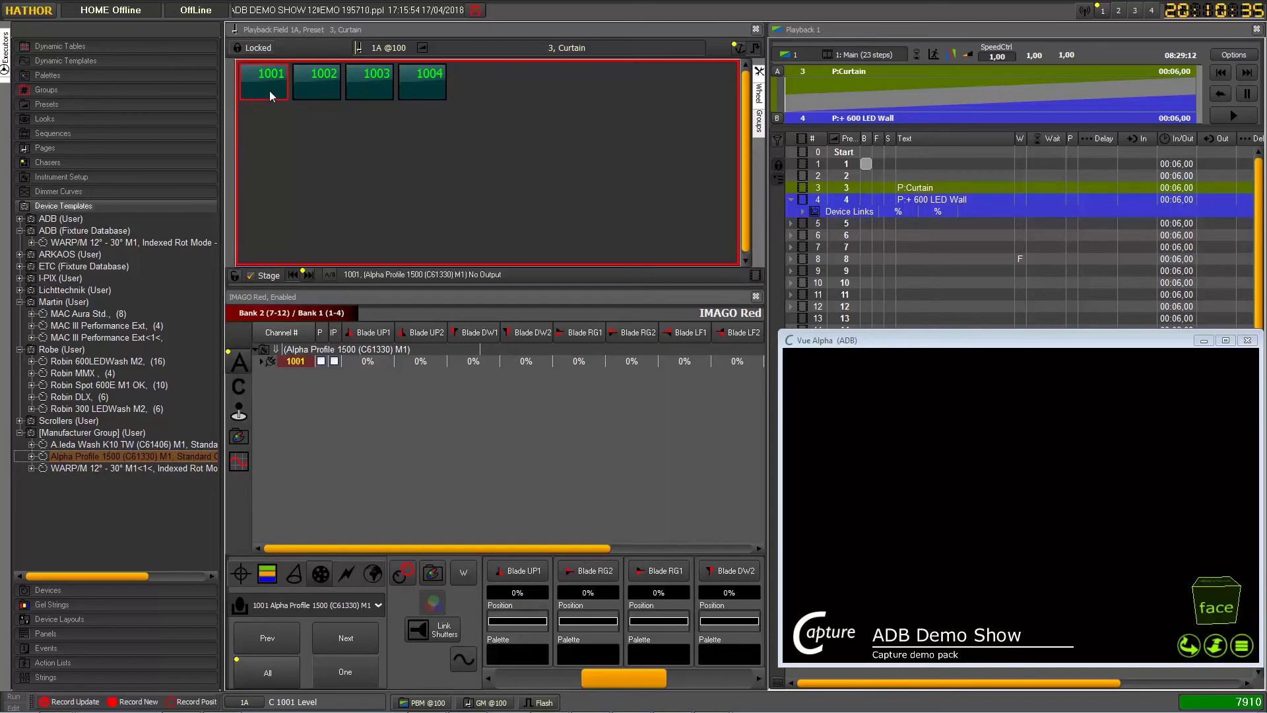
{"action": "left_click", "coordinate": [275, 134]}
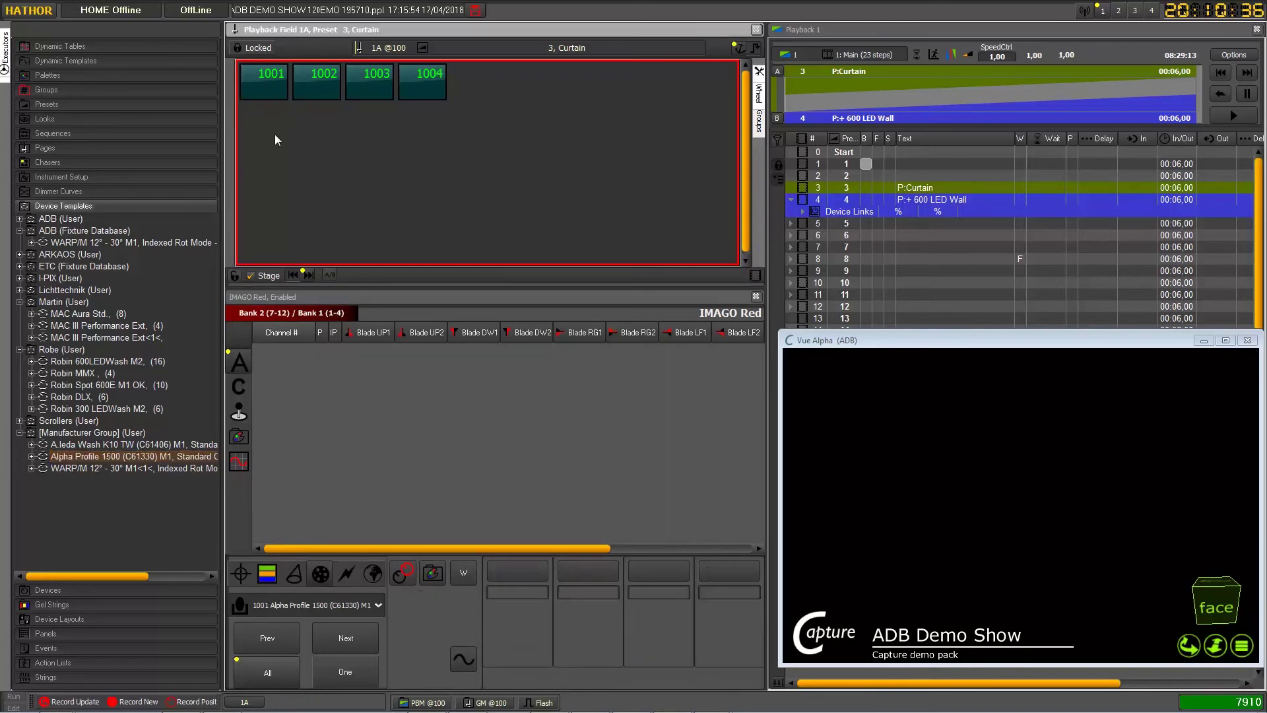
{"action": "left_click", "coordinate": [268, 82]}
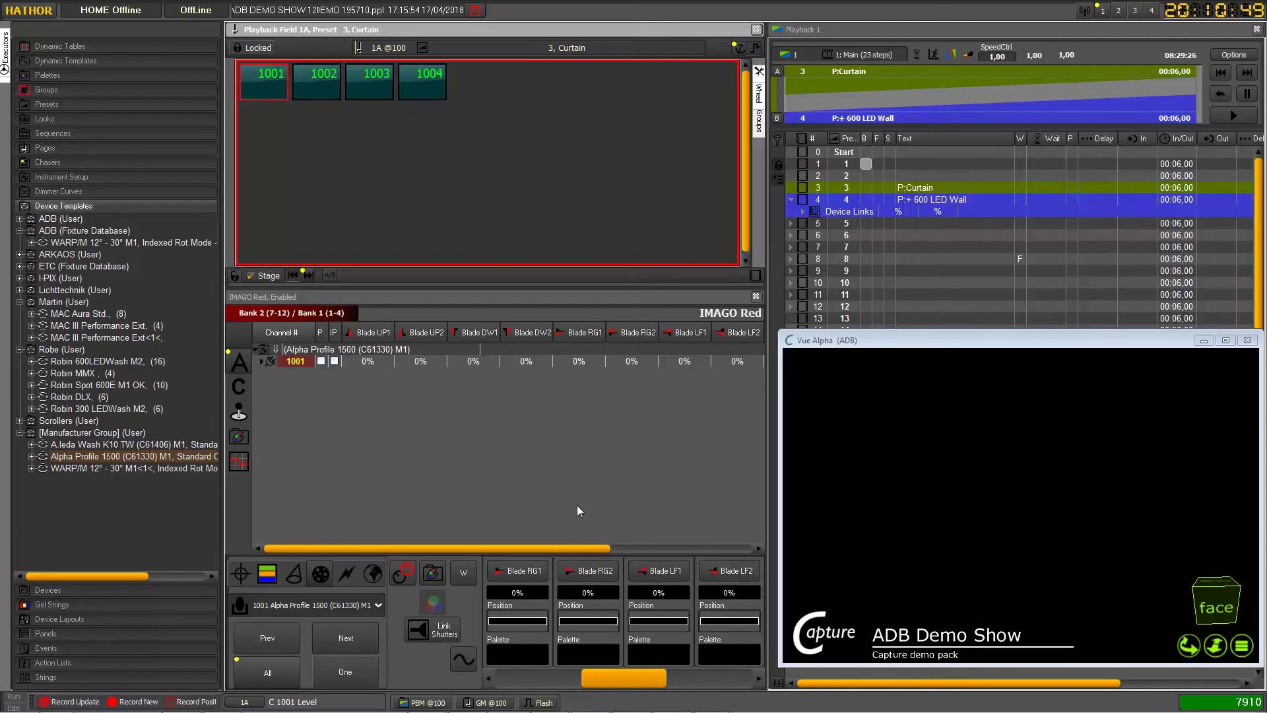
{"action": "scroll", "coordinate": [560, 577], "scroll_direction": "down", "scroll_amount": 2}
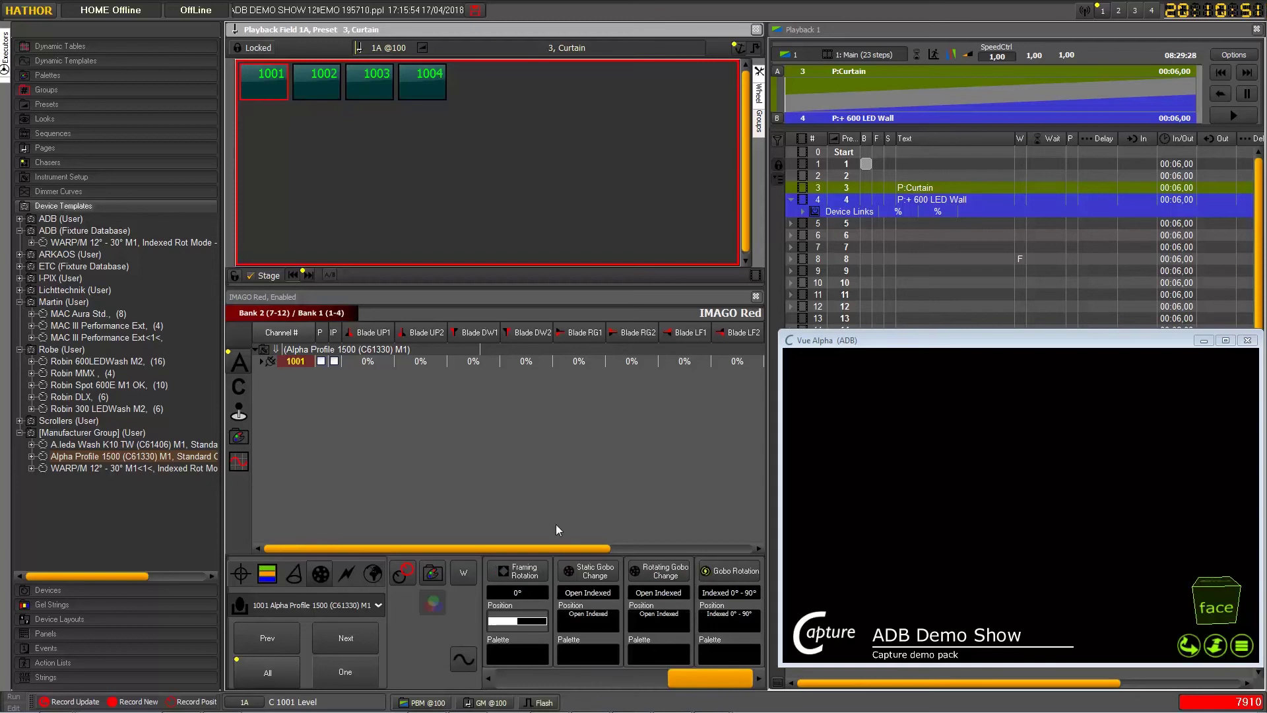
{"action": "scroll", "coordinate": [554, 518], "scroll_direction": "up", "scroll_amount": 3}
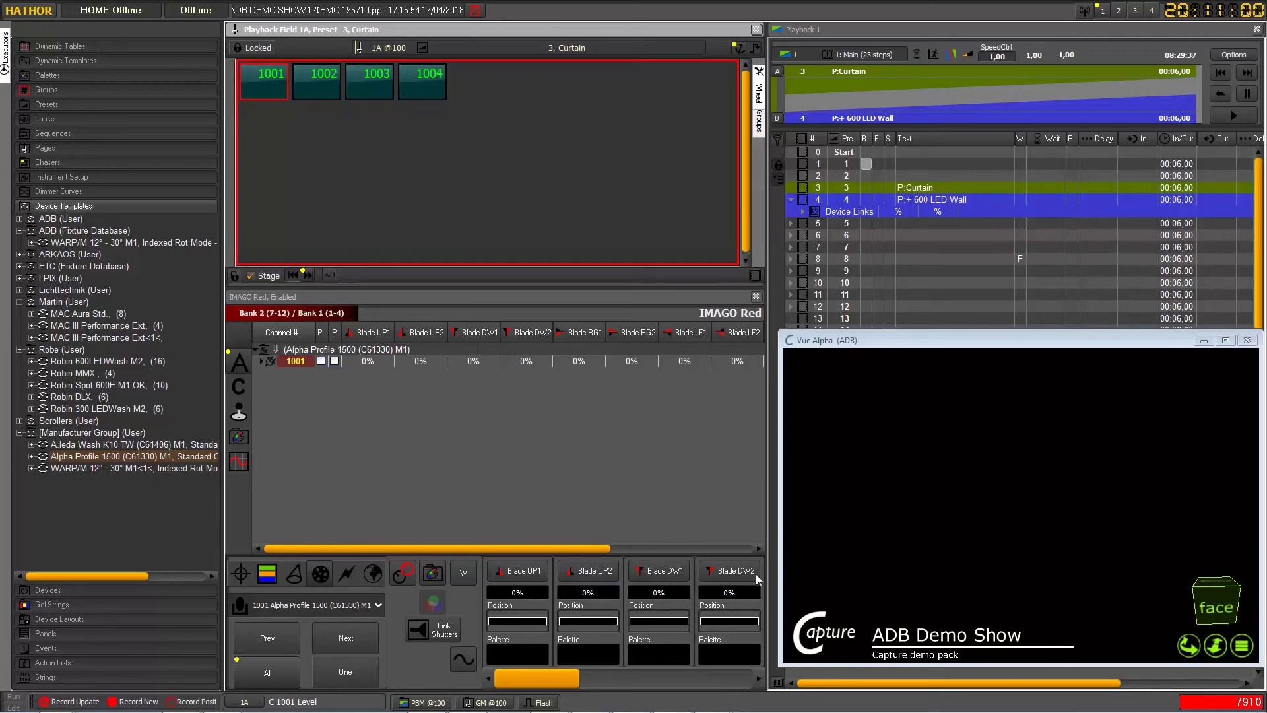
{"action": "scroll", "coordinate": [743, 579], "scroll_direction": "down", "scroll_amount": 1}
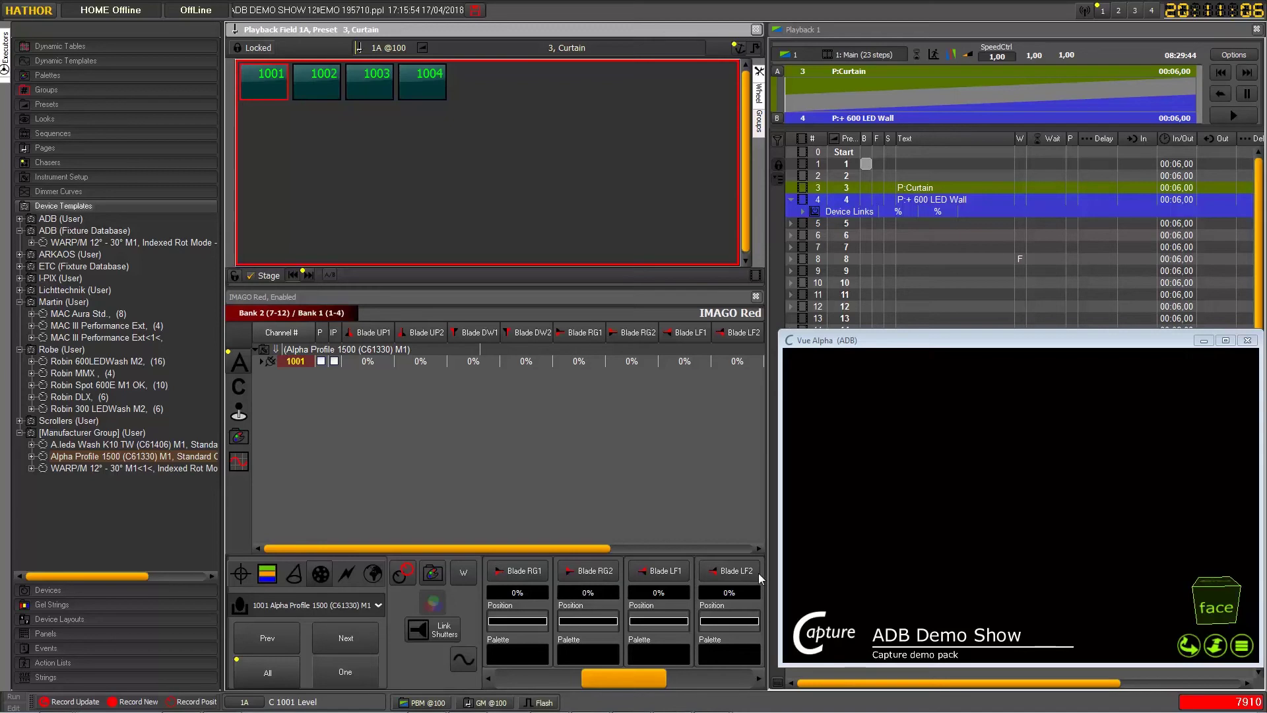
{"action": "scroll", "coordinate": [745, 574], "scroll_direction": "down", "scroll_amount": 1}
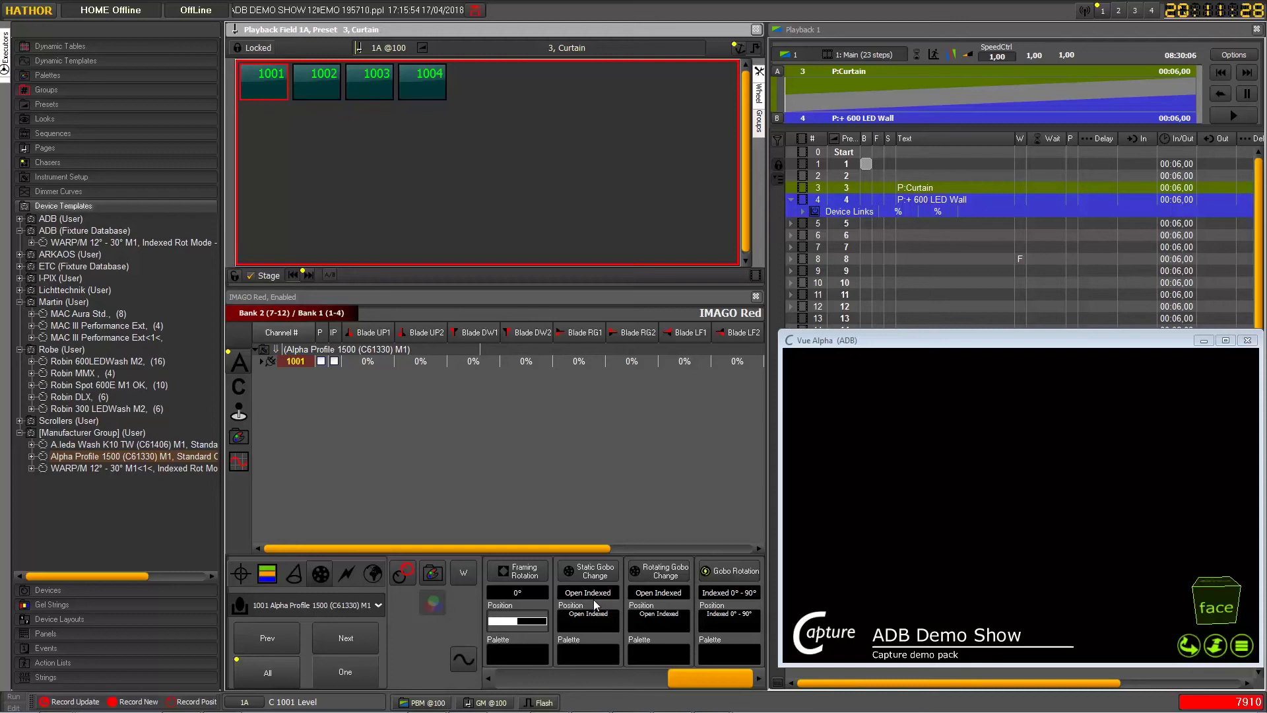
{"action": "scroll", "coordinate": [593, 599], "scroll_direction": "up", "scroll_amount": 5}
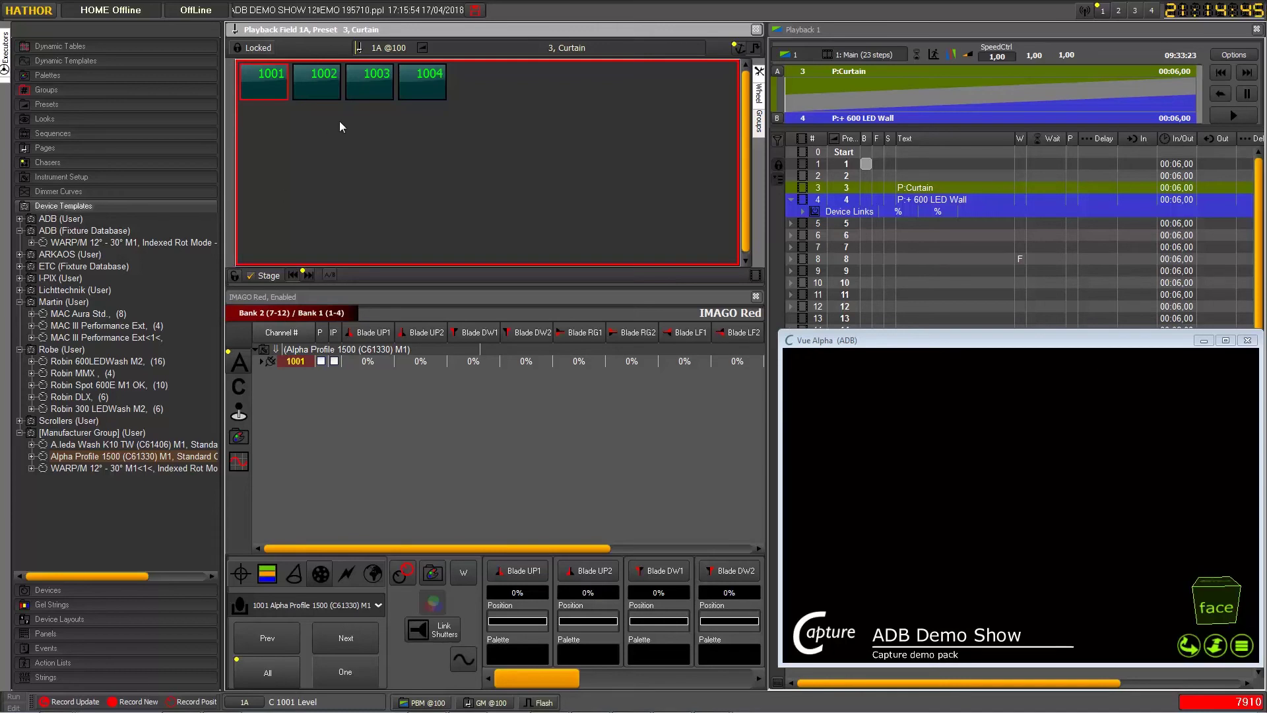
Add fixtures 1002, 1003 and 1004 to the selection alongside 1001
{"action": "left_click", "coordinate": [325, 86]}
{"action": "left_click", "coordinate": [375, 86]}
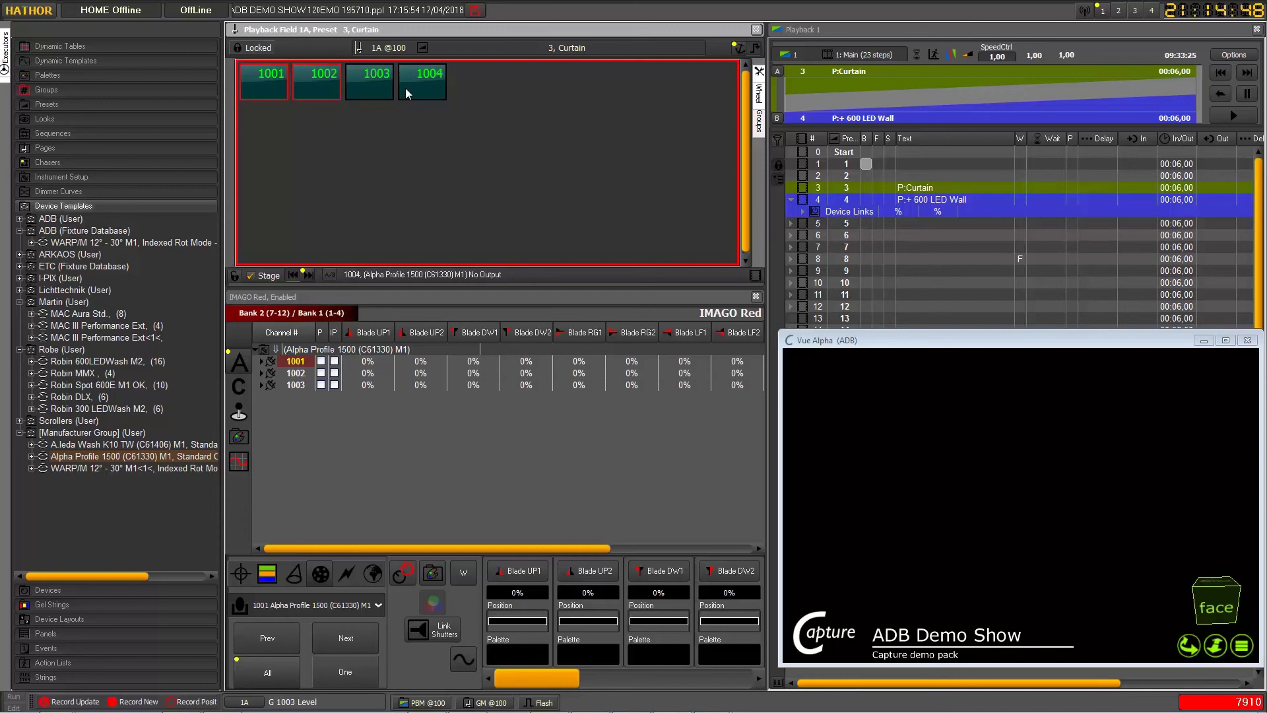
{"action": "left_click", "coordinate": [415, 84]}
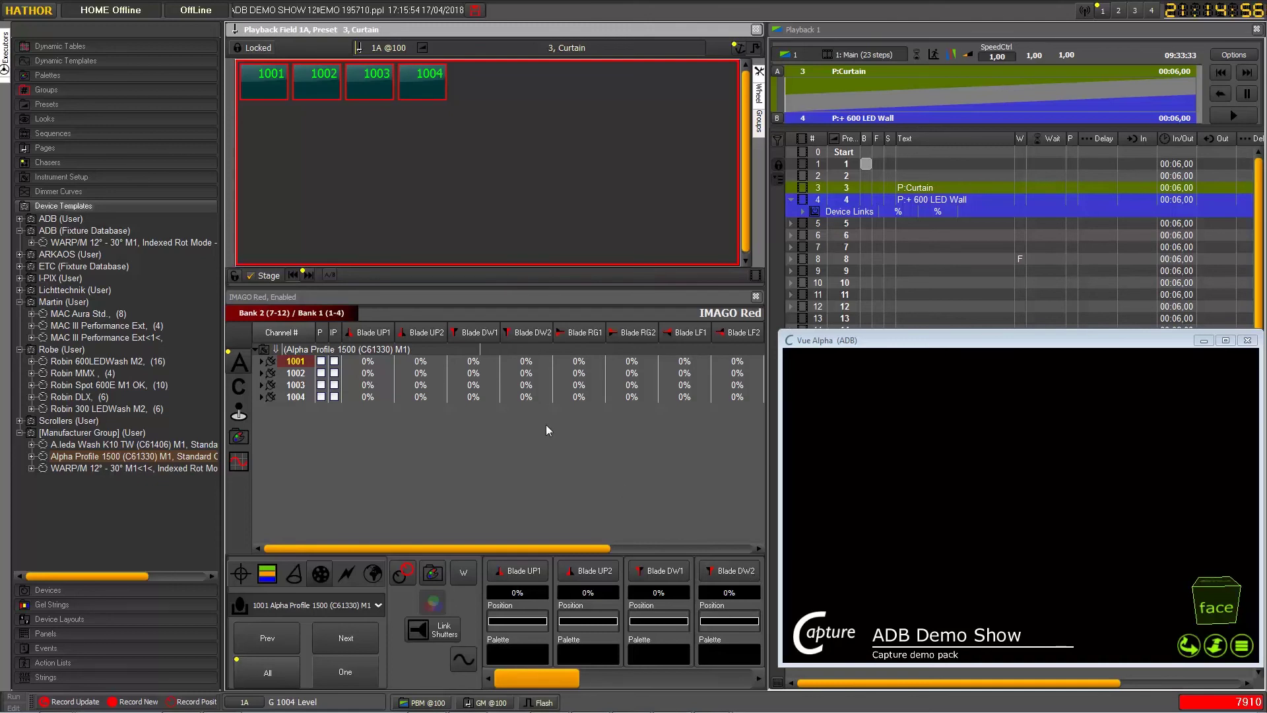
Set fixtures 1001–1004 to full intensity and Blade UP1 to 64%
{"action": "key", "text": "f"}
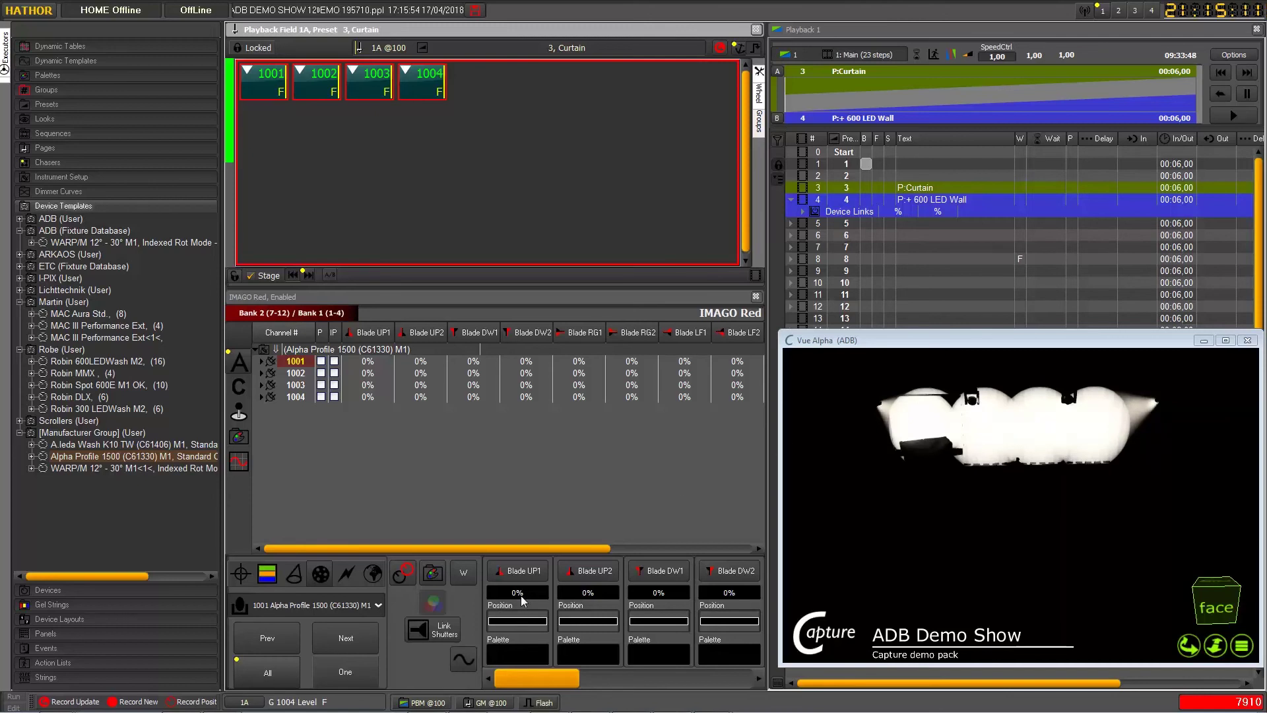
{"action": "left_click_drag", "start_coordinate": [522, 597], "coordinate": [521, 502]}
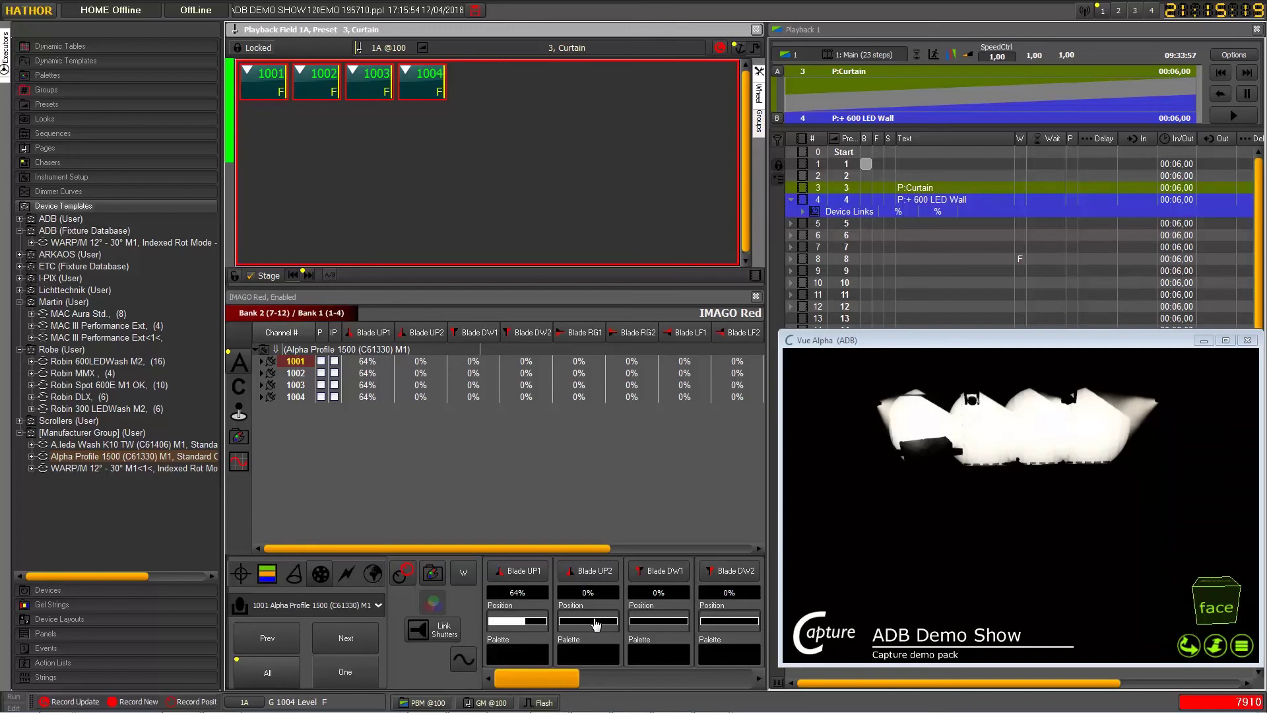
Test Blade UP2 at about 62%, then reset all shutter blades to 0%
{"action": "right_click", "coordinate": [603, 569]}
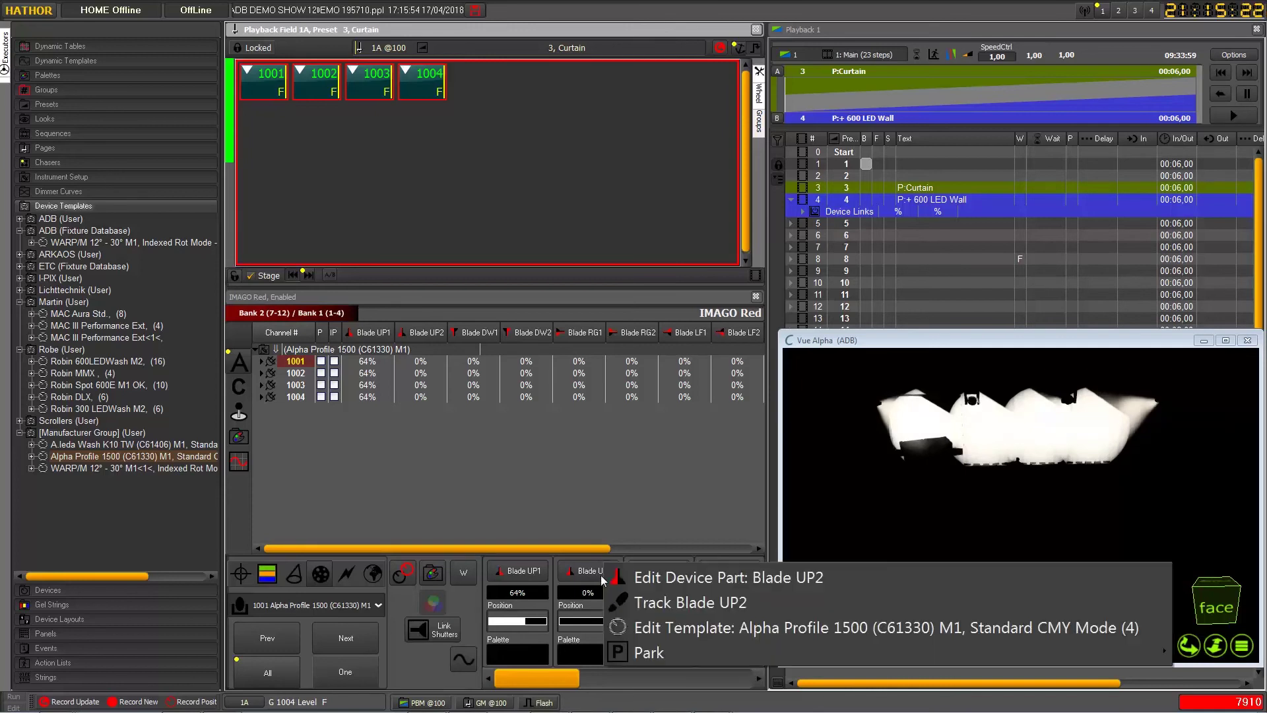
{"action": "mouse_move", "coordinate": [588, 592]}
{"action": "left_mouse_down"}
{"action": "mouse_move", "coordinate": [620, 592]}
{"action": "mouse_move", "coordinate": [592, 592]}
{"action": "left_mouse_up"}
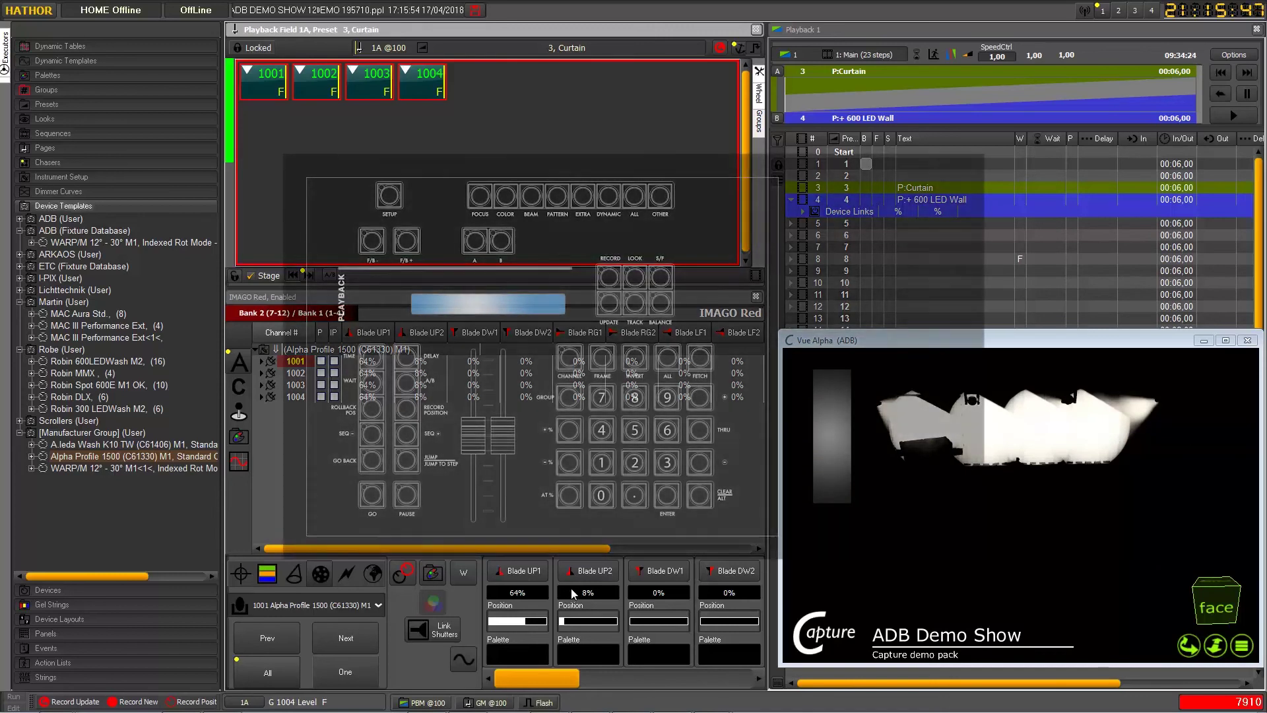
{"action": "key", "text": "0"}
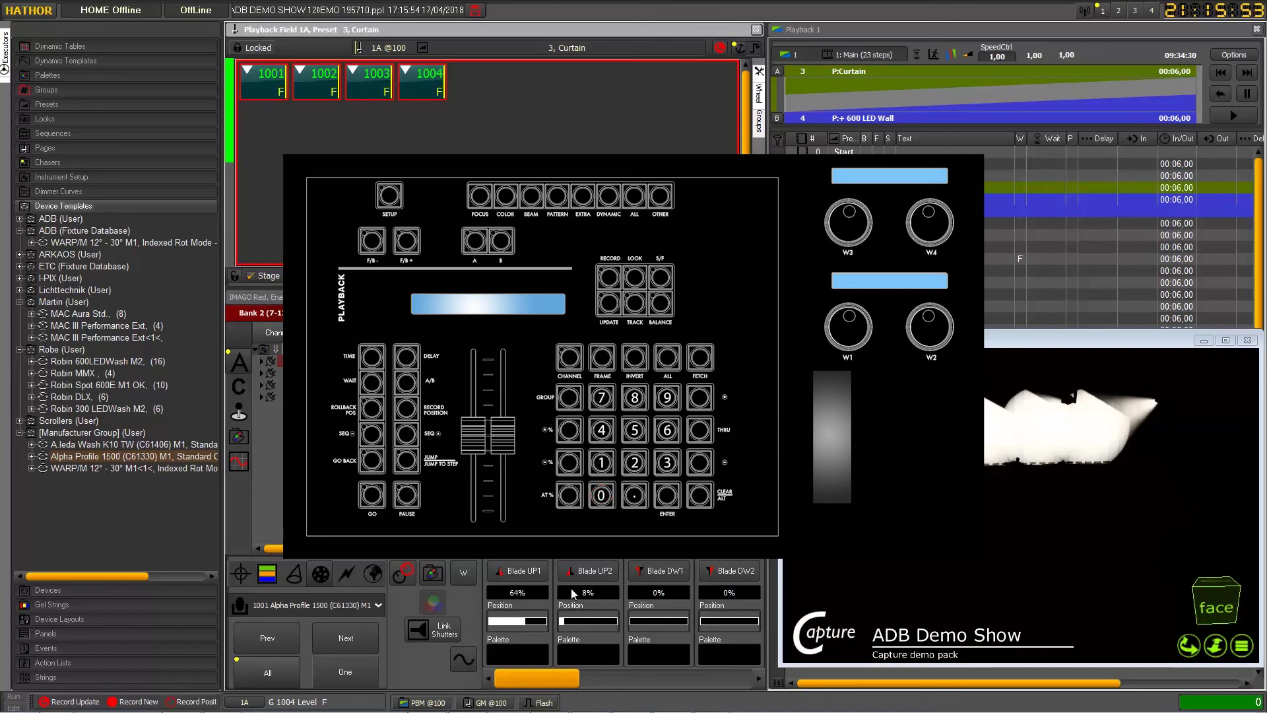
{"action": "key", "text": "Escape"}
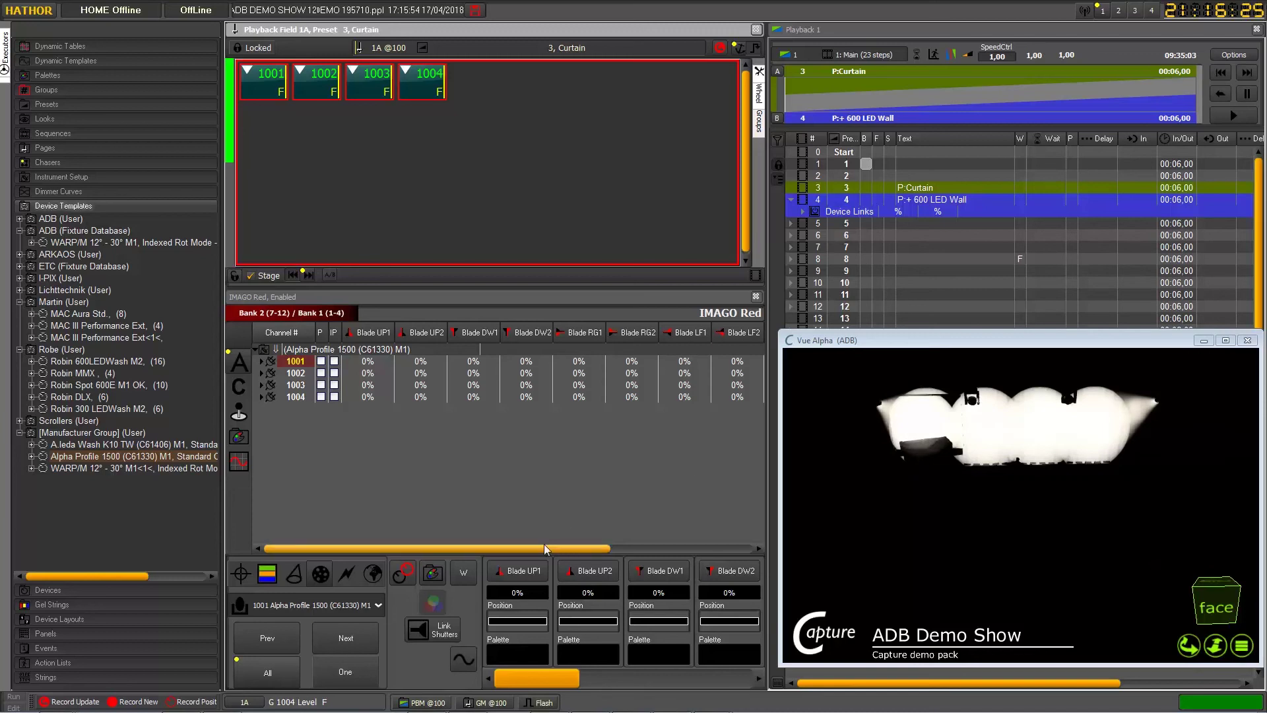
Enable Link Shutters and bring both UP blades to 65%
{"action": "left_click", "coordinate": [442, 635]}
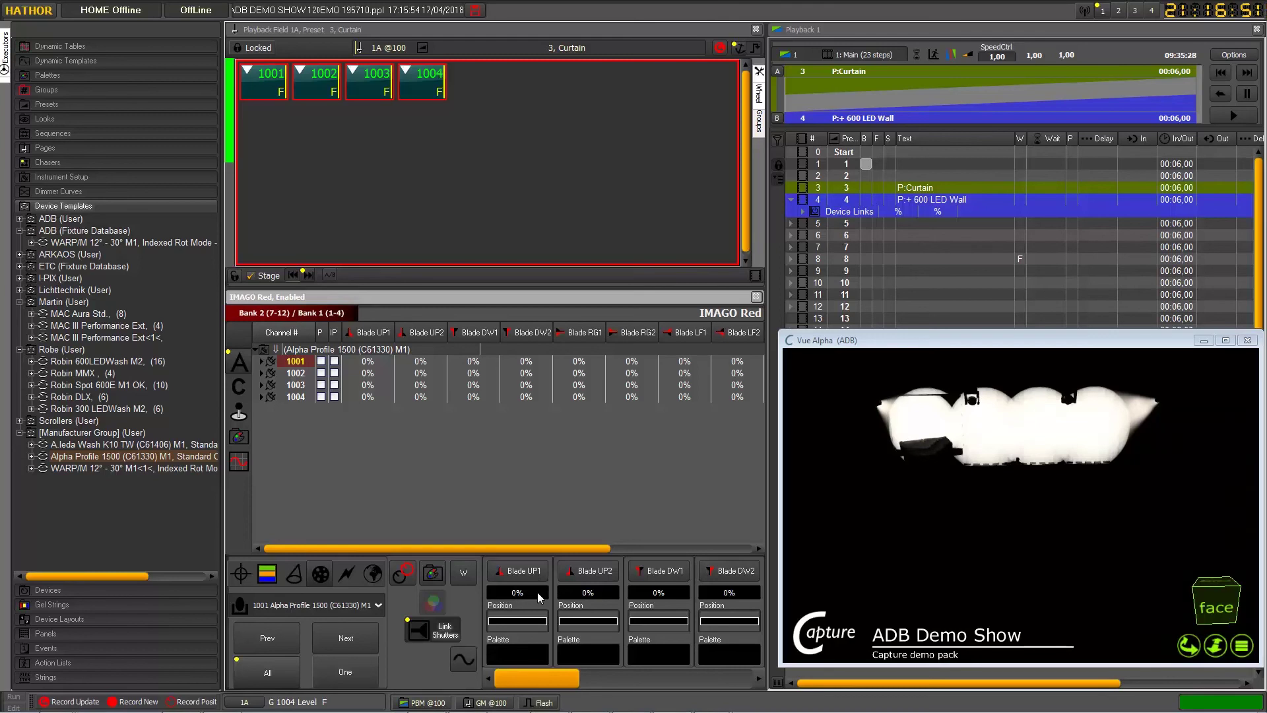
{"action": "scroll", "coordinate": [537, 592], "scroll_direction": "up", "scroll_amount": 8}
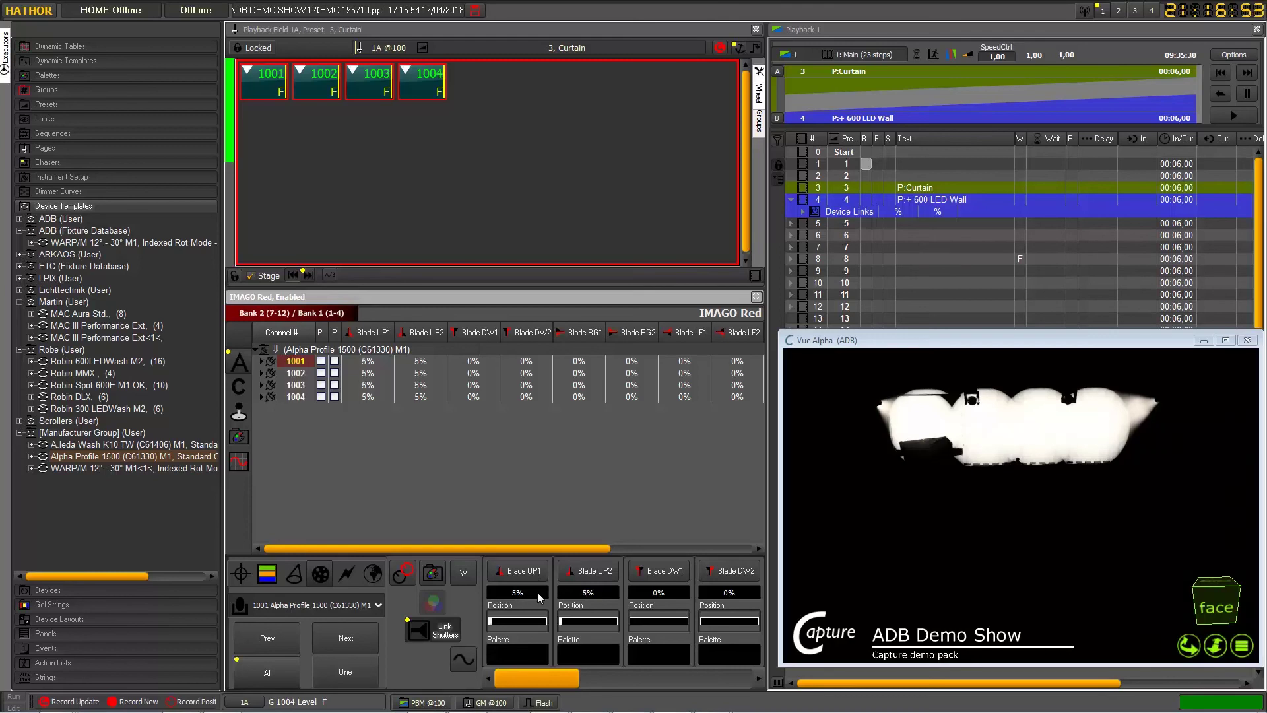
{"action": "scroll", "coordinate": [538, 592], "scroll_direction": "up", "scroll_amount": 12}
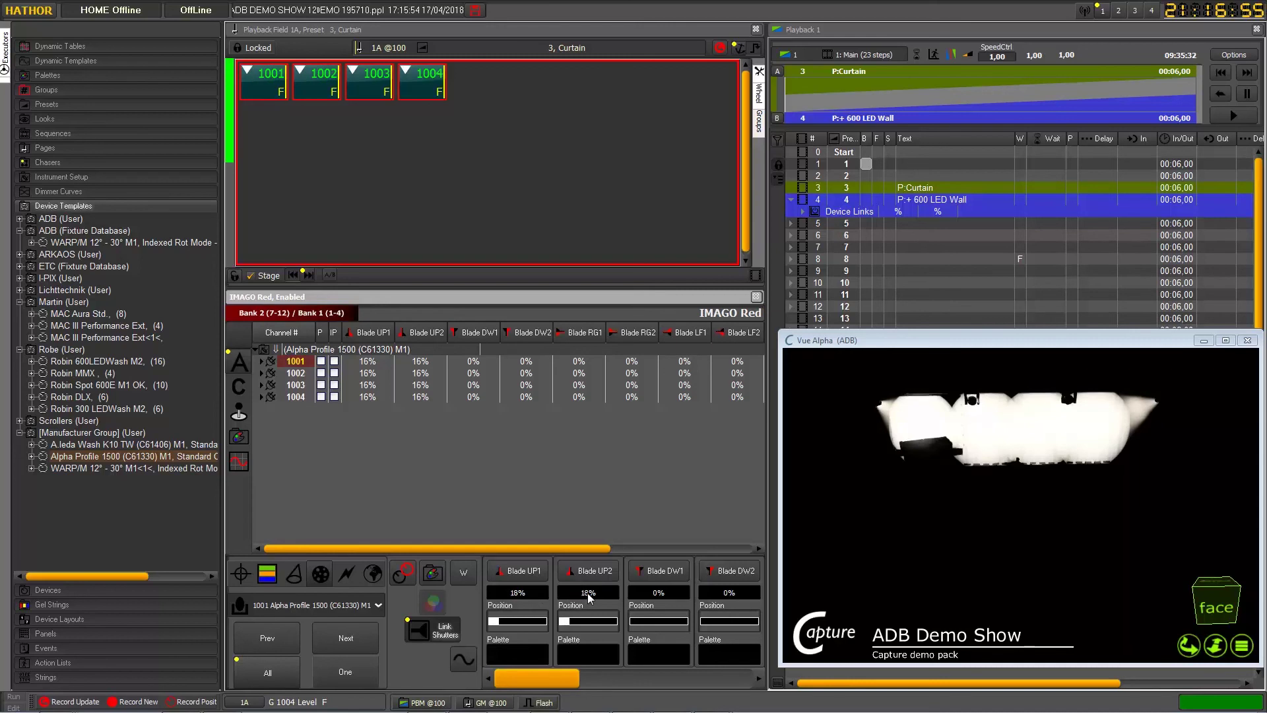
{"action": "scroll", "coordinate": [599, 592], "scroll_direction": "up", "scroll_amount": 11}
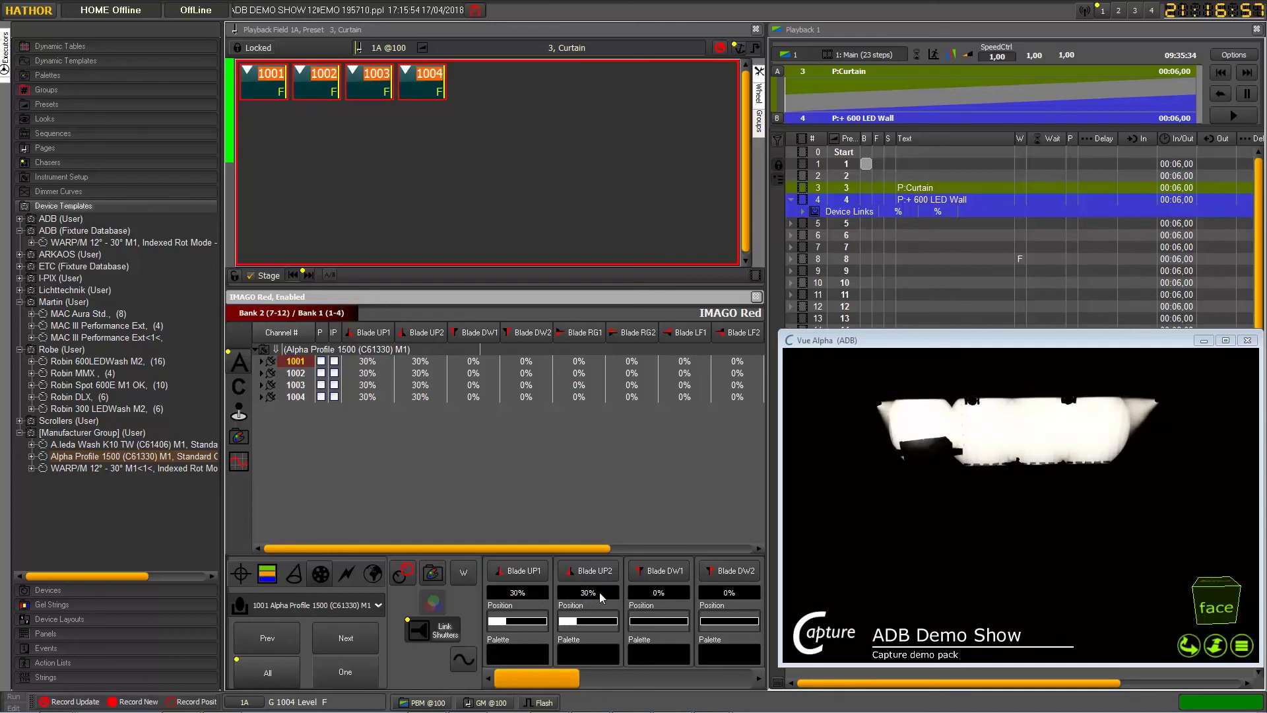
{"action": "scroll", "coordinate": [598, 593], "scroll_direction": "up", "scroll_amount": 4}
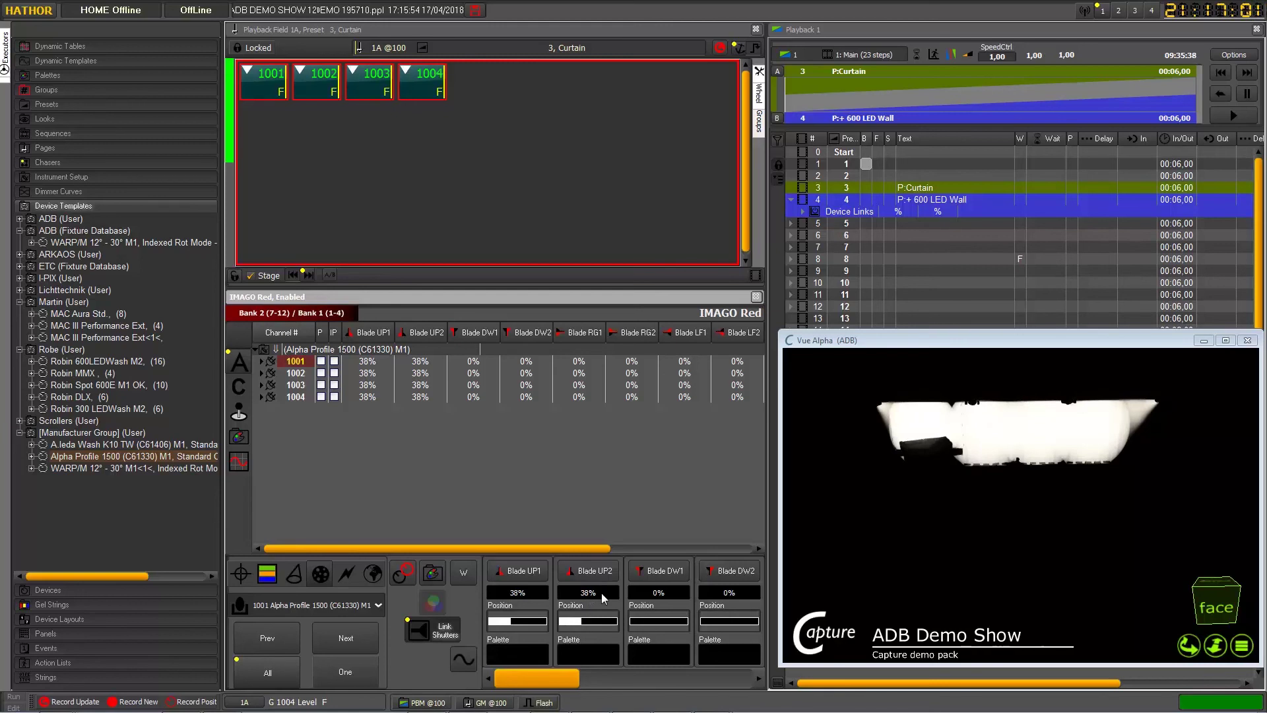
{"action": "scroll", "coordinate": [602, 593], "scroll_direction": "up", "scroll_amount": 2}
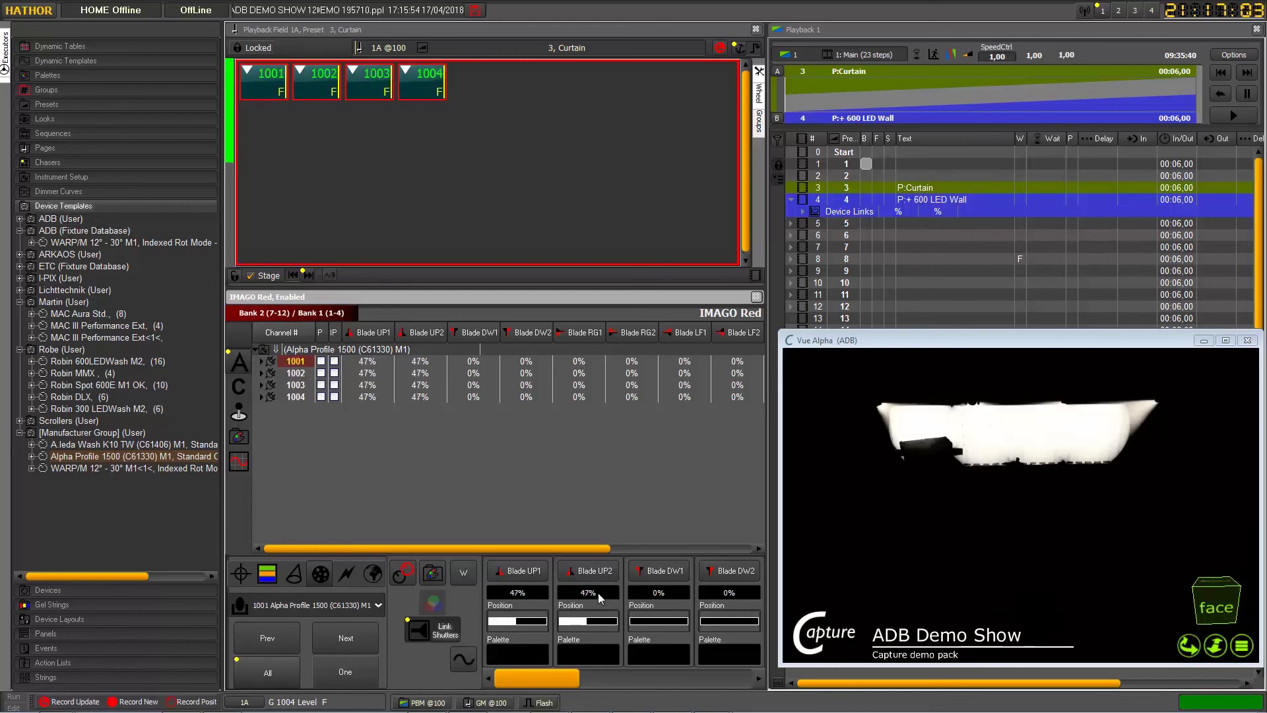
{"action": "scroll", "coordinate": [600, 593], "scroll_direction": "up", "scroll_amount": 14}
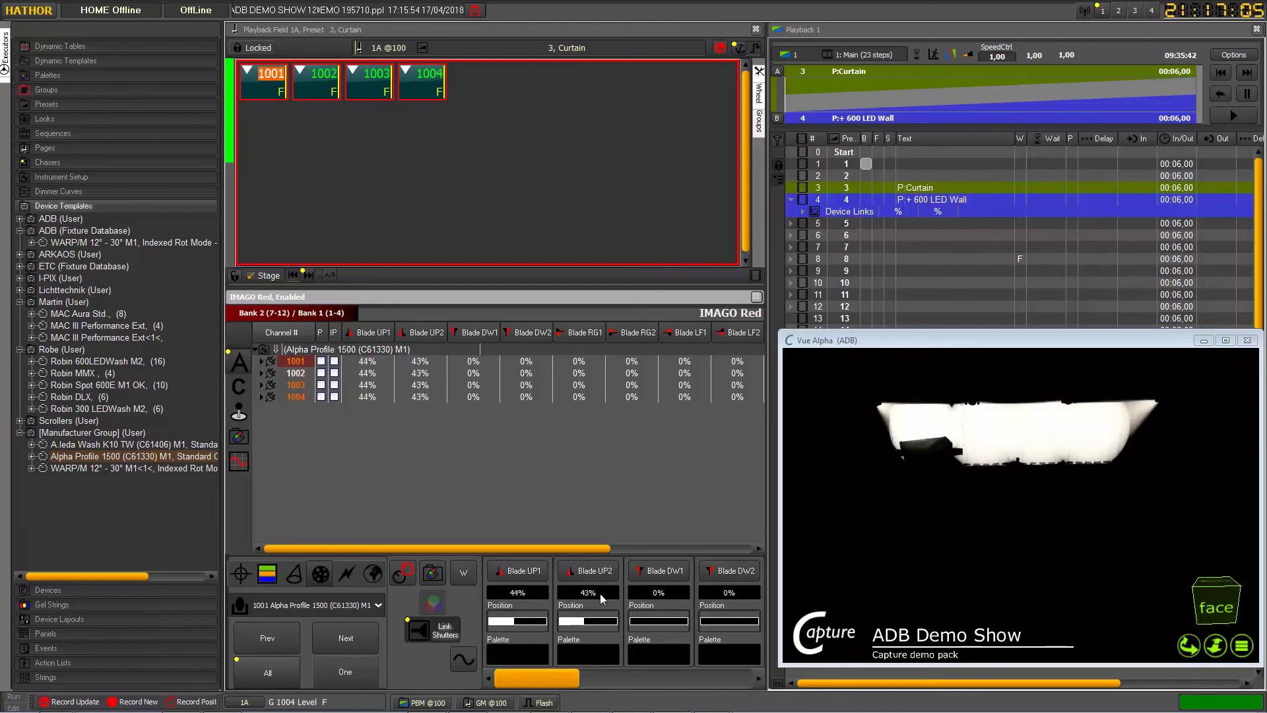
Set both DW blades to 59% and page the encoders to the RG/LF blades
{"action": "scroll", "coordinate": [600, 592], "scroll_direction": "down", "scroll_amount": 10}
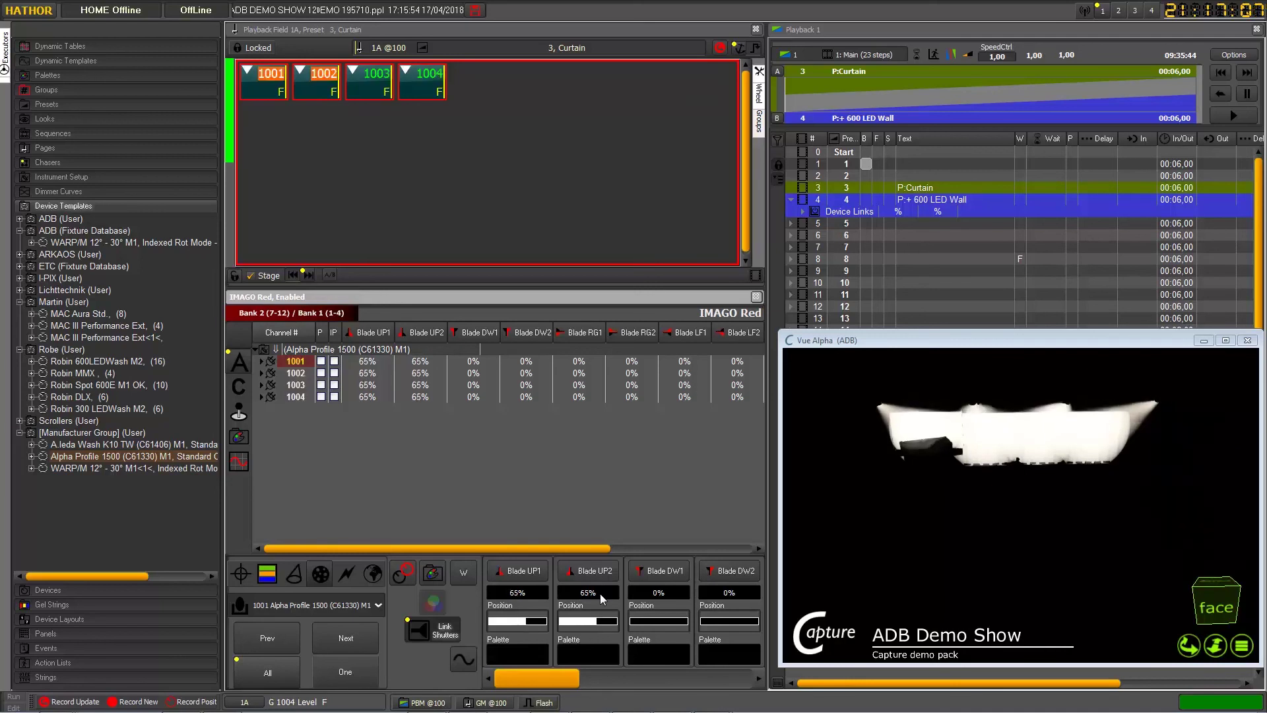
{"action": "scroll", "coordinate": [600, 593], "scroll_direction": "up", "scroll_amount": 3}
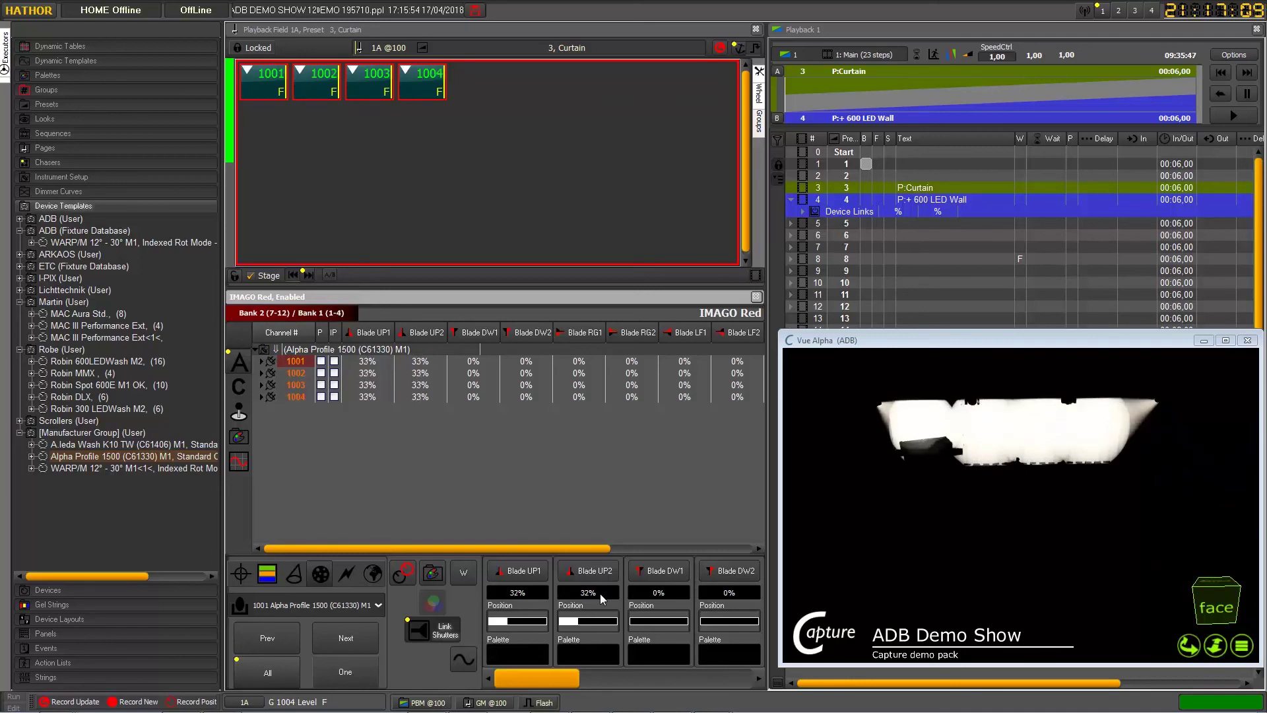
{"action": "scroll", "coordinate": [600, 593], "scroll_direction": "up", "scroll_amount": 20}
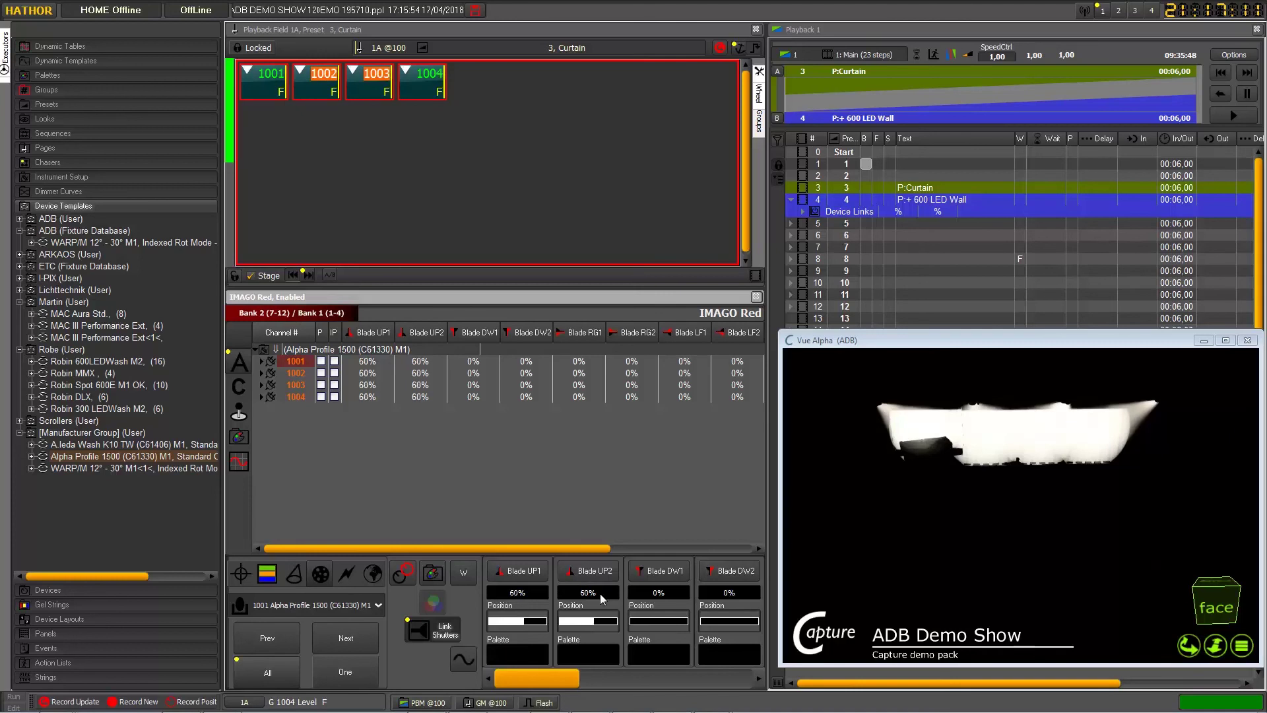
{"action": "scroll", "coordinate": [600, 593], "scroll_direction": "up", "scroll_amount": 8}
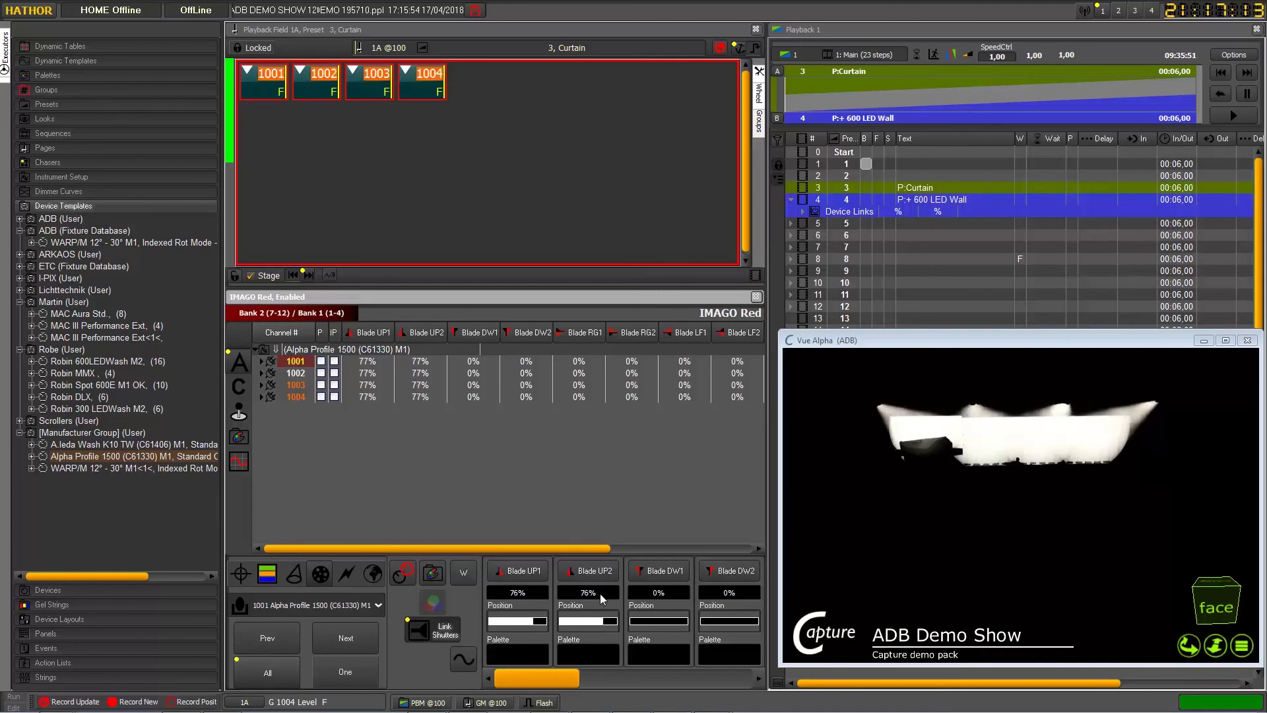
{"action": "scroll", "coordinate": [600, 593], "scroll_direction": "down", "scroll_amount": 11}
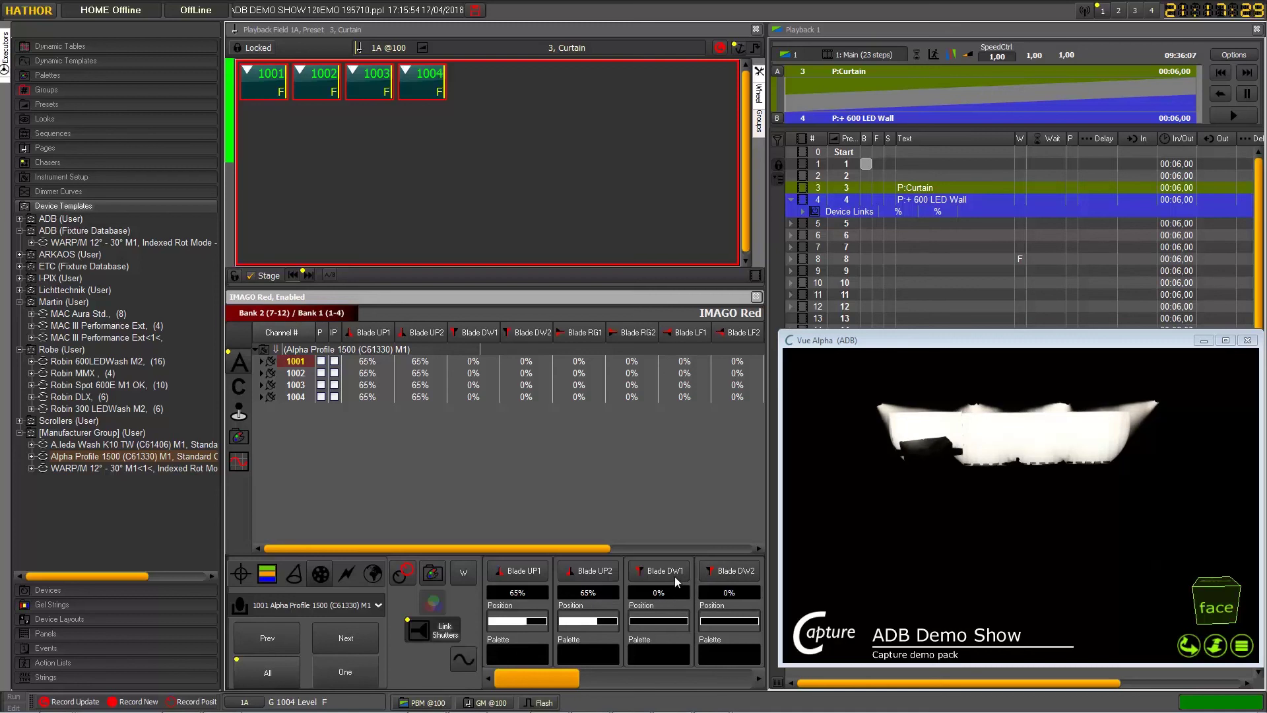
{"action": "scroll", "coordinate": [665, 590], "scroll_direction": "up", "scroll_amount": 7}
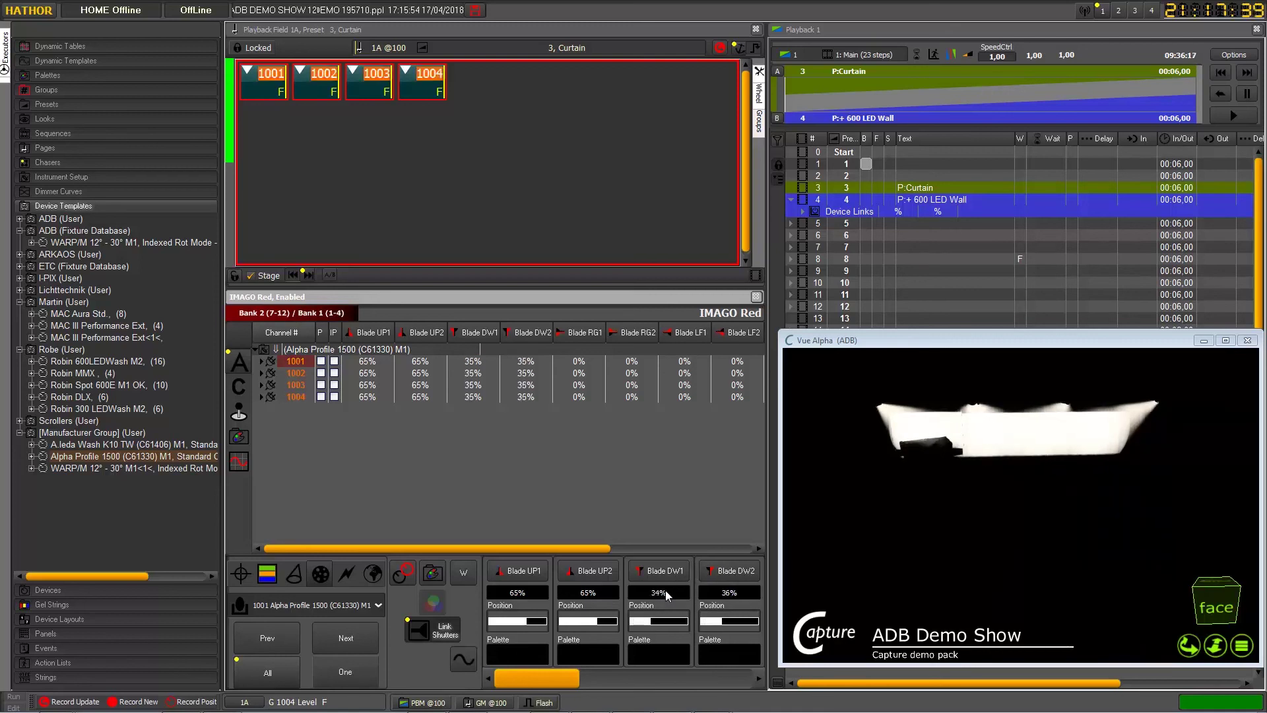
{"action": "scroll", "coordinate": [665, 590], "scroll_direction": "up", "scroll_amount": 5}
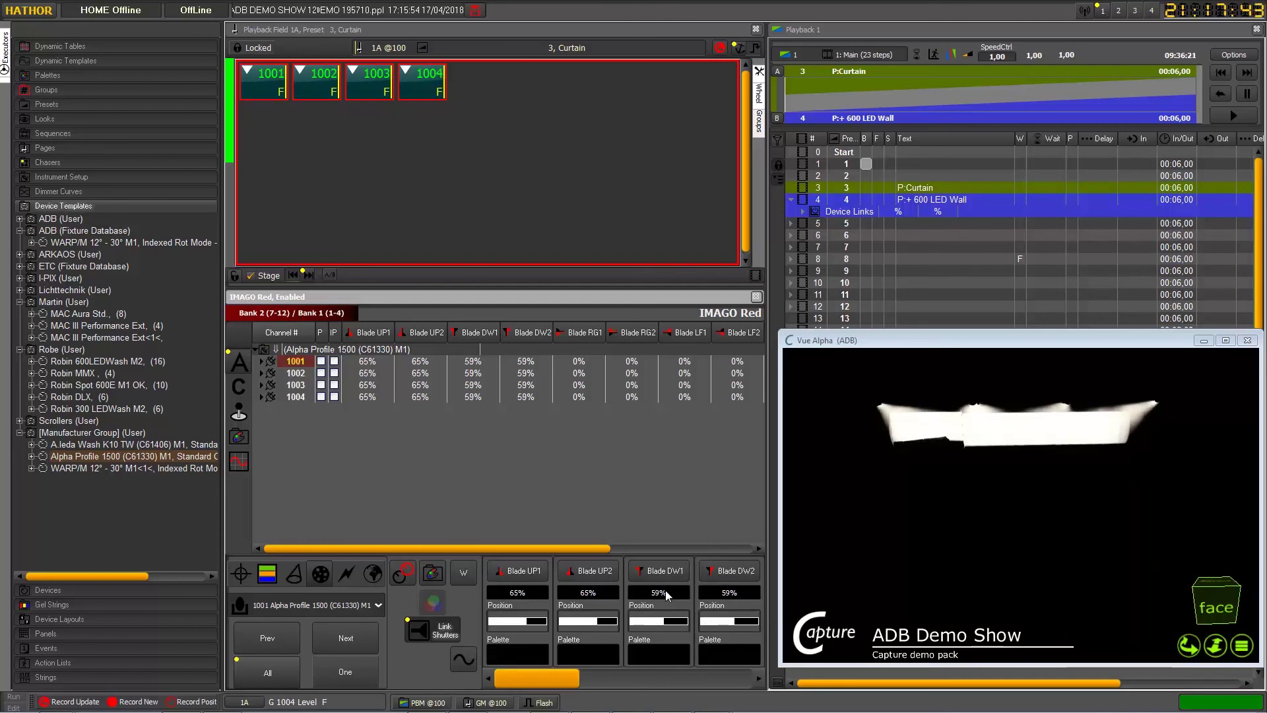
{"action": "scroll", "coordinate": [665, 590], "scroll_direction": "right", "scroll_amount": 1}
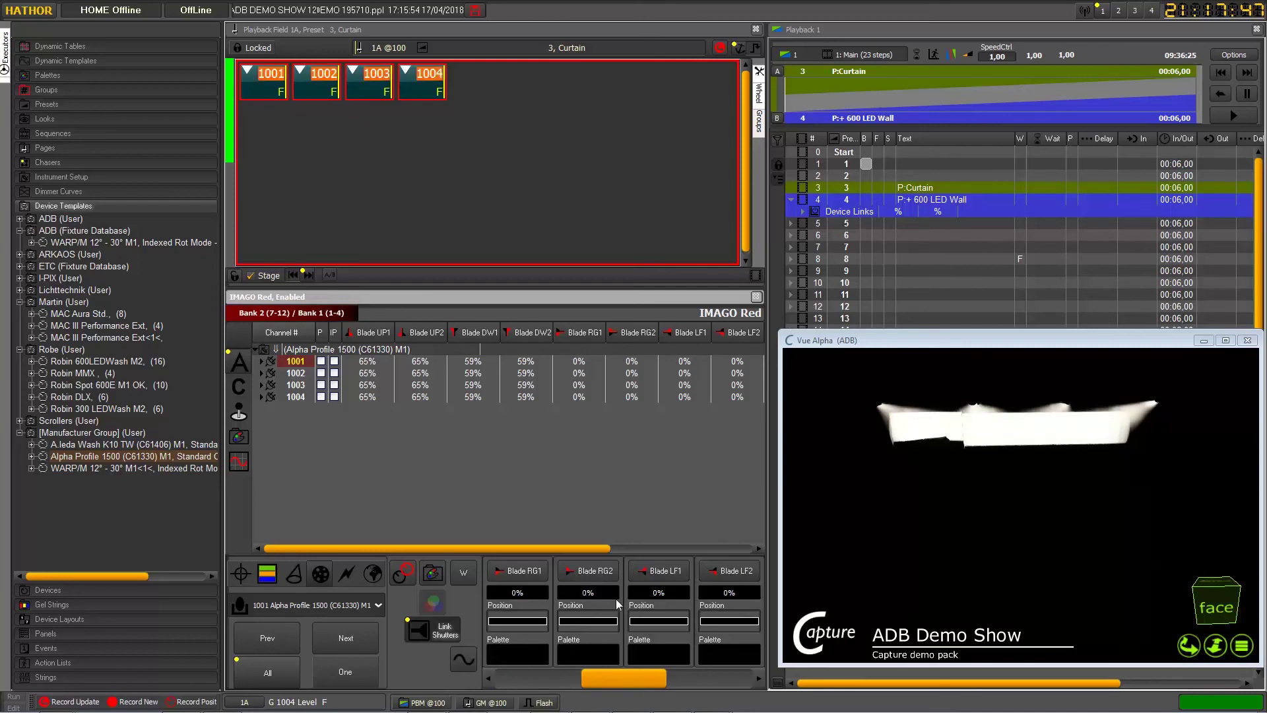
{"action": "scroll", "coordinate": [611, 599], "scroll_direction": "up", "scroll_amount": 3}
Set the linked RG blades to 39% and LF blades to 55%
{"action": "scroll", "coordinate": [611, 600], "scroll_direction": "up", "scroll_amount": 4}
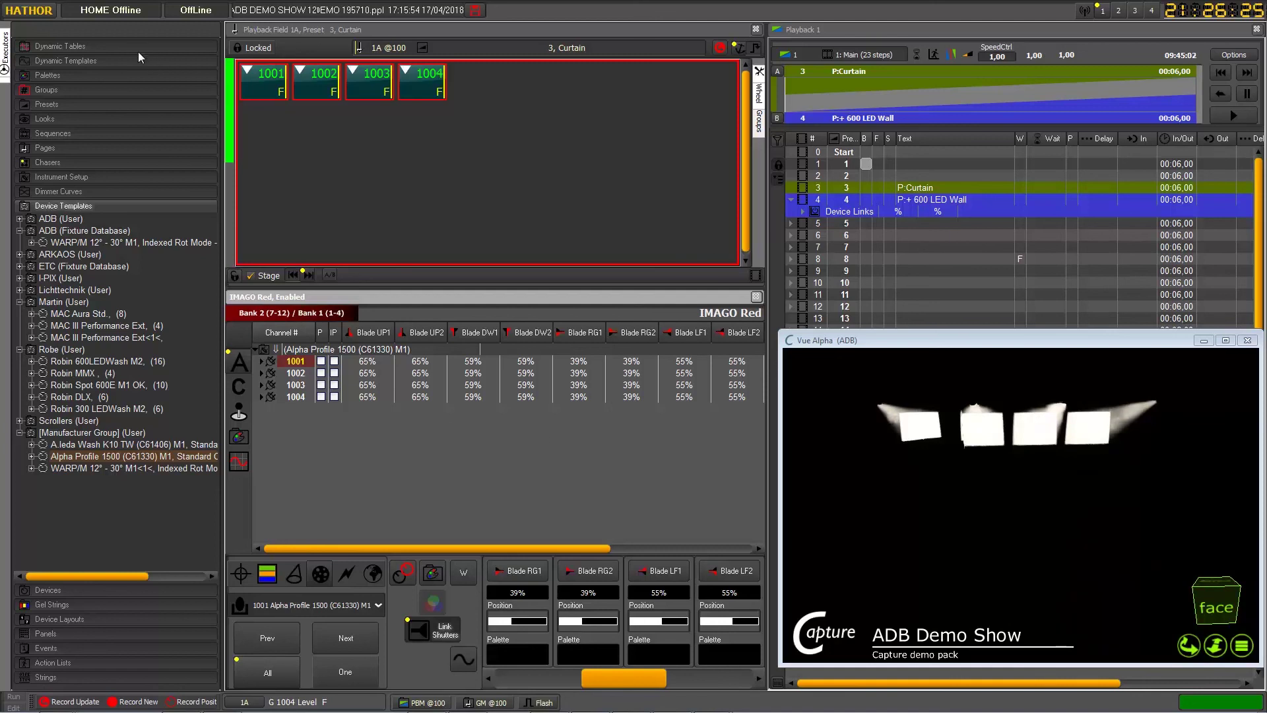
Open Device Control via HATHOR menu > Controllers and enlarge the ColorMix panel
{"action": "left_click", "coordinate": [43, 13]}
{"action": "mouse_move", "coordinate": [77, 89]}
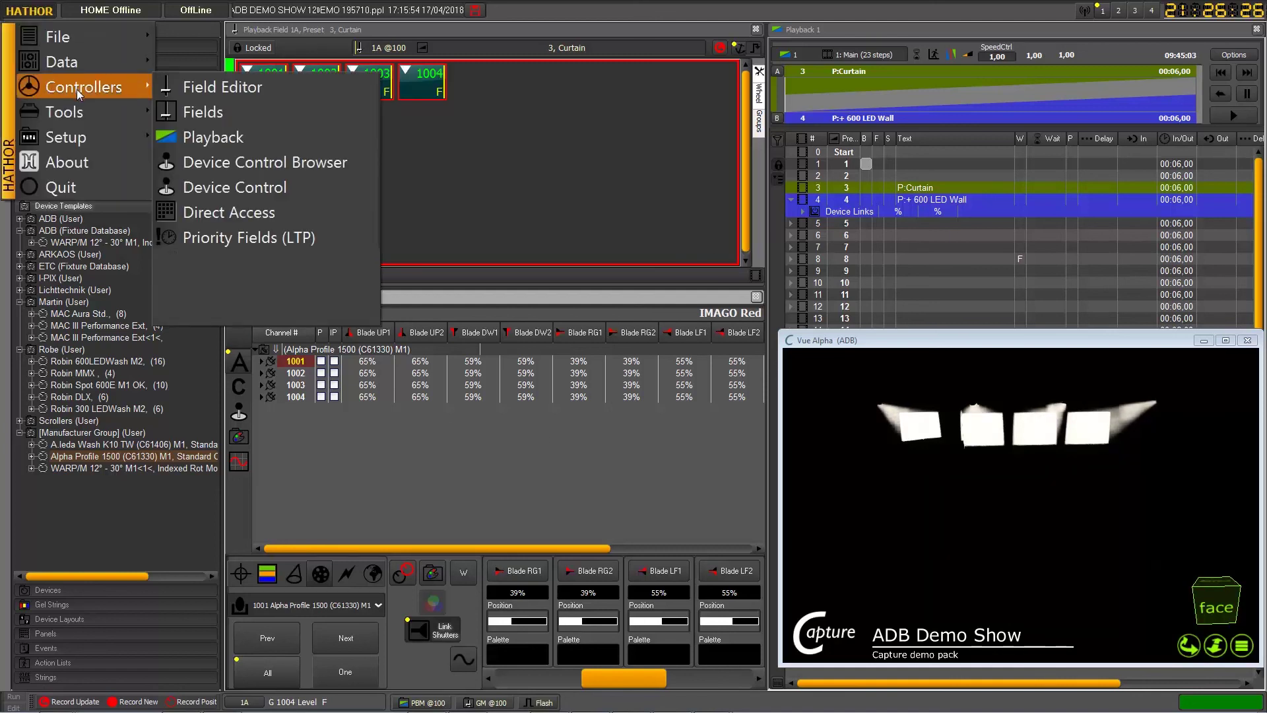
{"action": "left_click", "coordinate": [285, 184]}
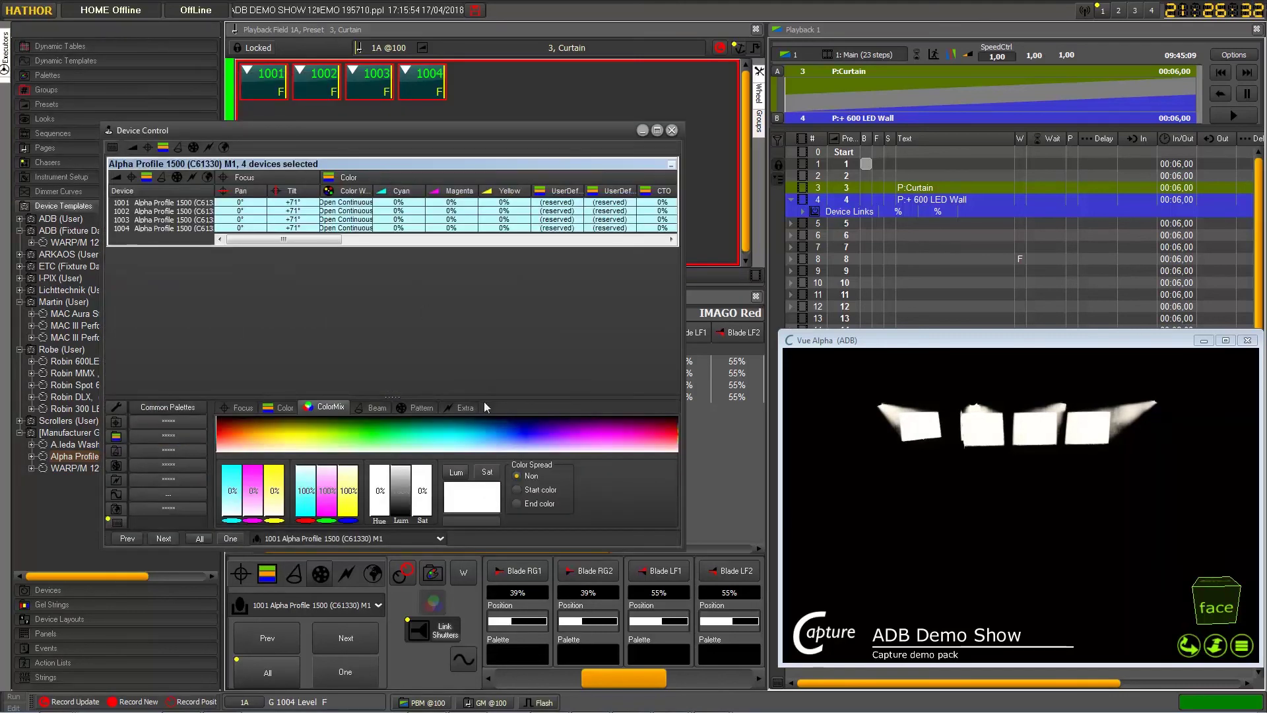
{"action": "left_click_drag", "start_coordinate": [485, 399], "coordinate": [494, 280]}
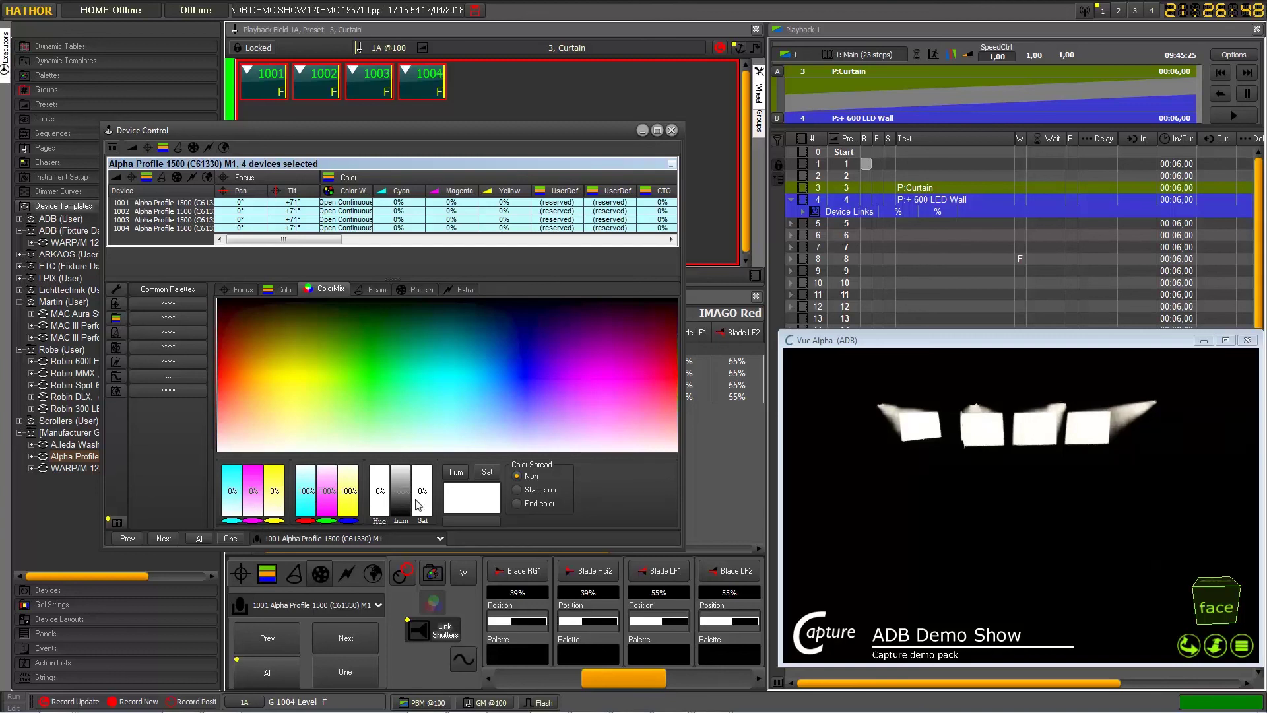
Adjust Hue, Sat and Lum in ColorMix until CMY reads 61%, 61% and 5%
{"action": "left_click_drag", "start_coordinate": [405, 373], "coordinate": [500, 363]}
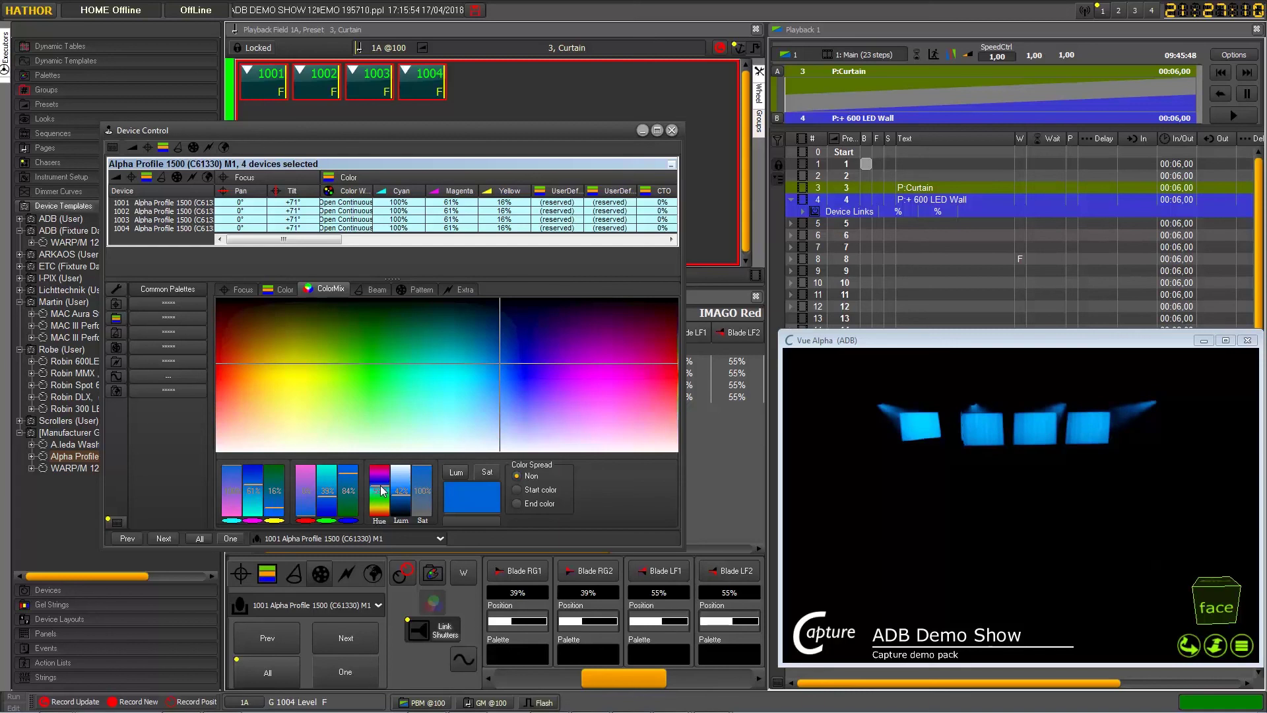
{"action": "left_click_drag", "start_coordinate": [381, 490], "coordinate": [384, 488]}
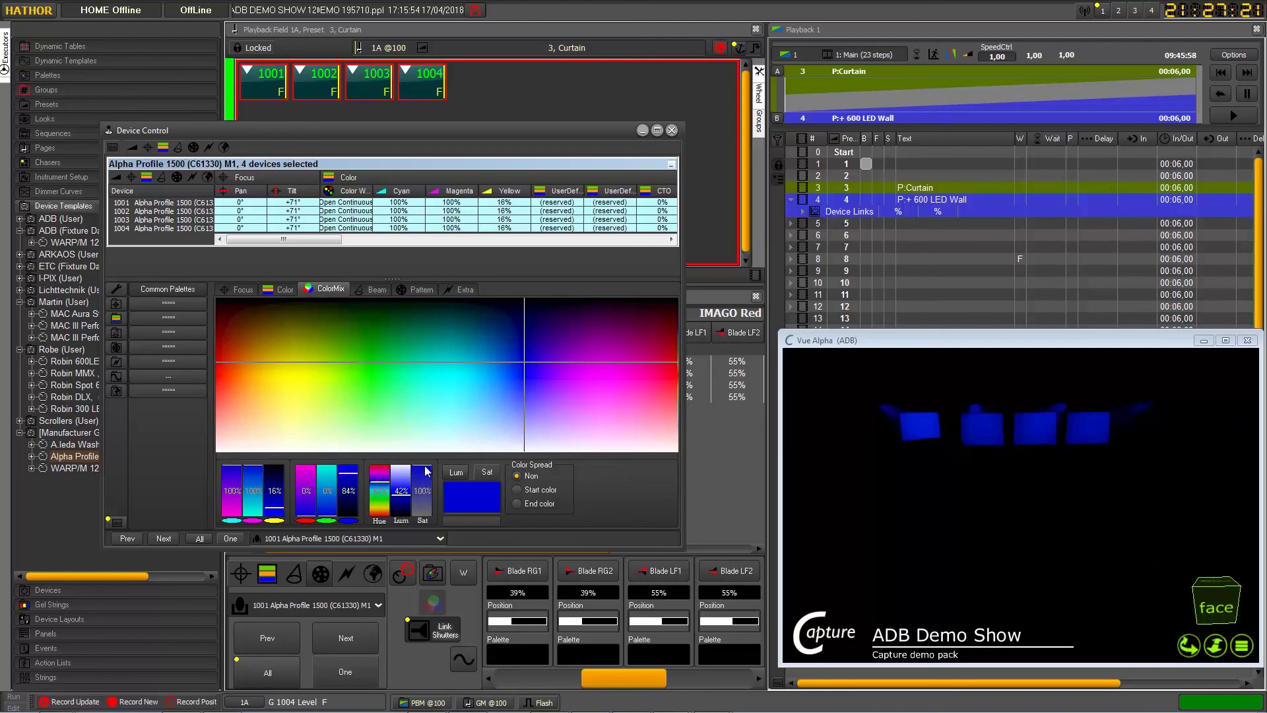
{"action": "left_click", "coordinate": [425, 472]}
{"action": "mouse_move", "coordinate": [426, 472]}
{"action": "left_mouse_down"}
{"action": "mouse_move", "coordinate": [429, 511]}
{"action": "mouse_move", "coordinate": [426, 480]}
{"action": "left_mouse_up"}
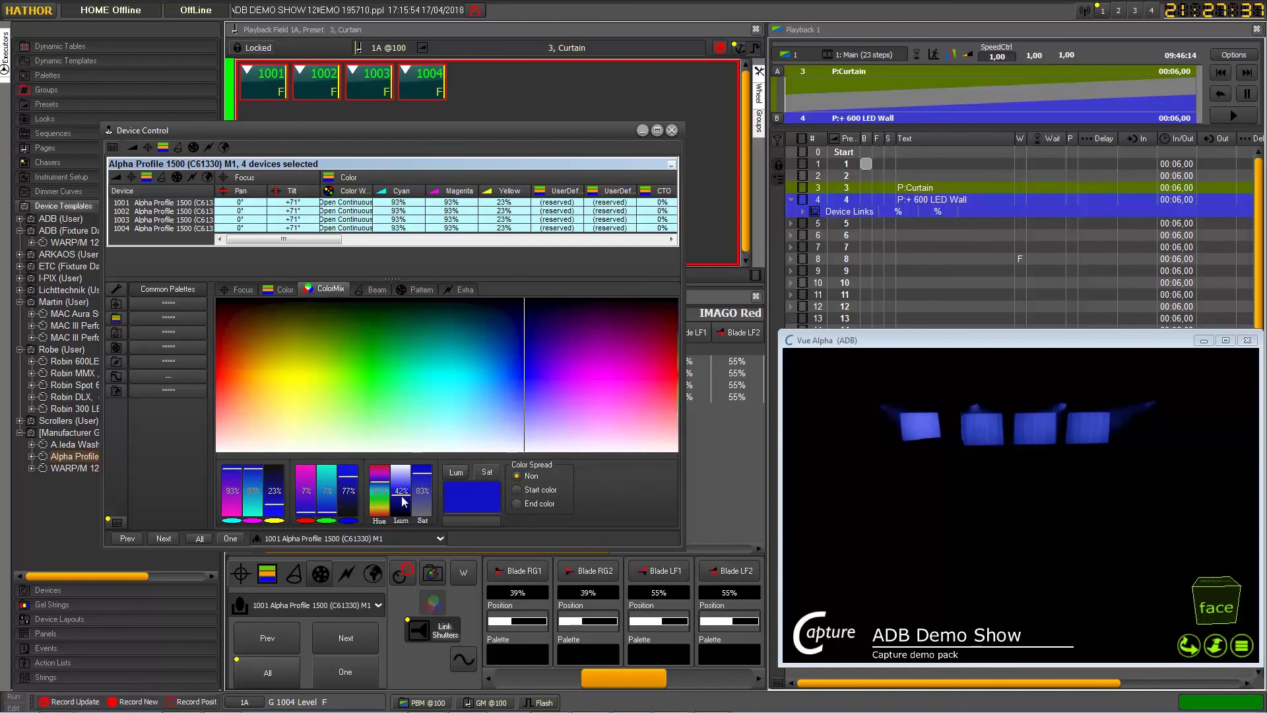
{"action": "left_click_drag", "start_coordinate": [404, 502], "coordinate": [403, 477]}
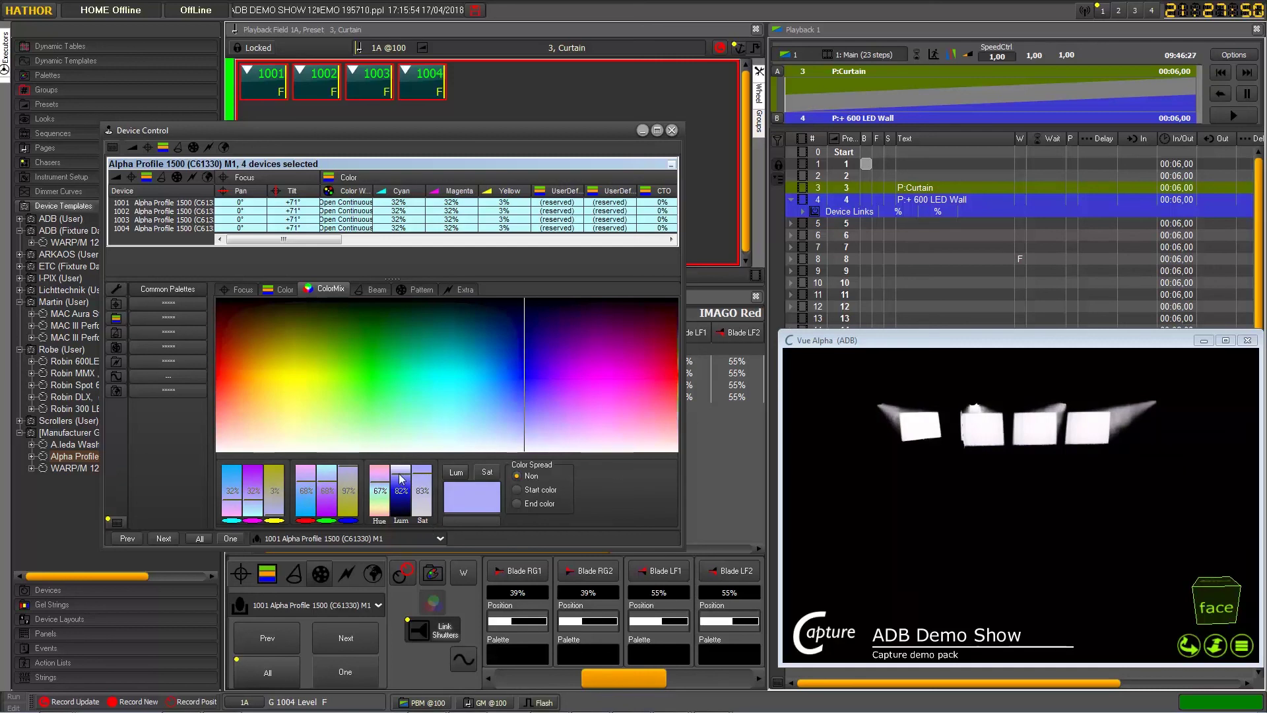
{"action": "left_click_drag", "start_coordinate": [402, 480], "coordinate": [402, 487]}
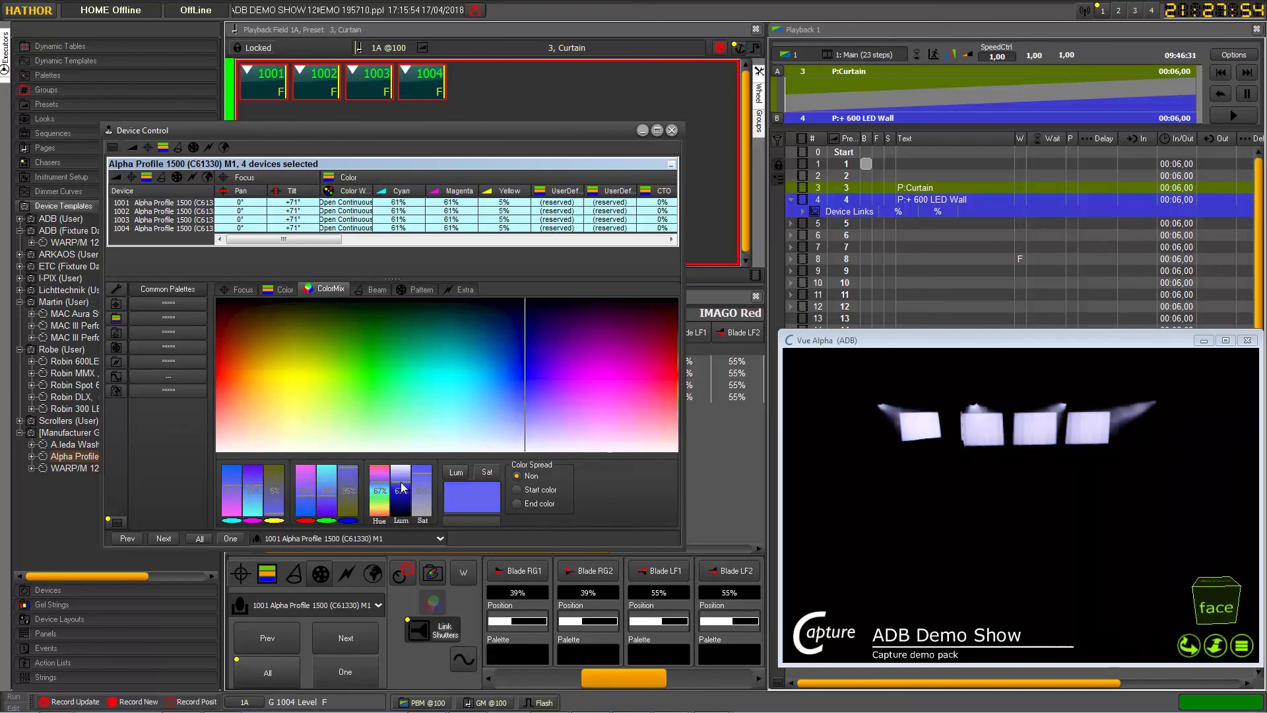